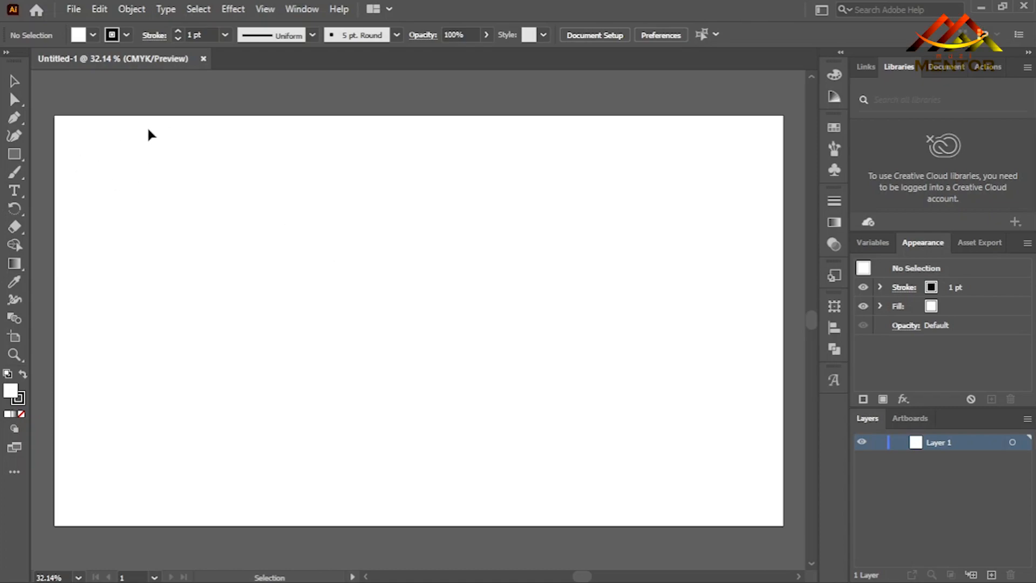
# Show the rulers and place one vertical and one horizontal ruler guide on the artboard.
pyautogui.press('ctrl')
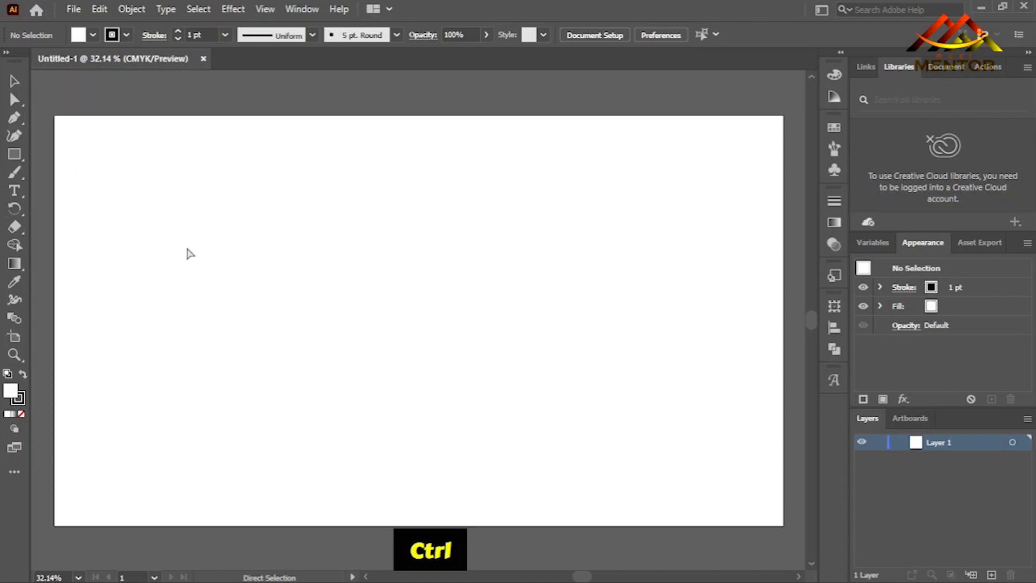
pyautogui.hotkey('ctrl', 'r')
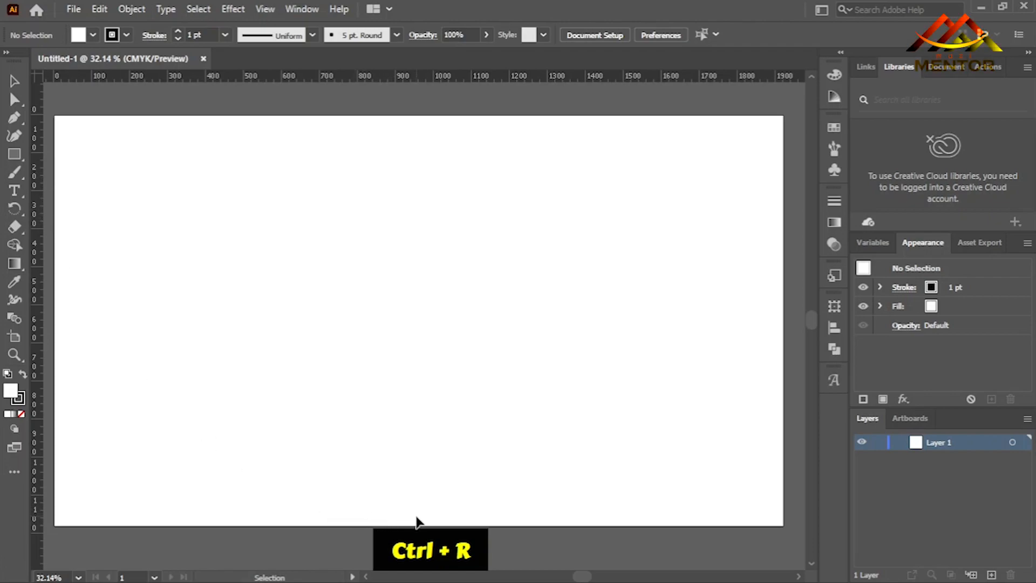
pyautogui.moveTo(43, 254); pyautogui.dragTo(117, 264)
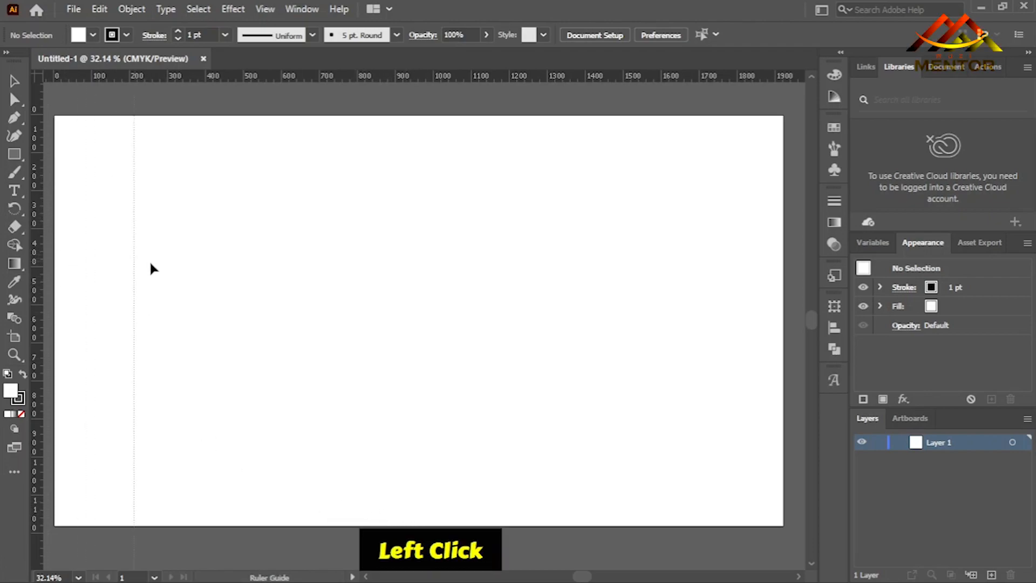
pyautogui.moveTo(324, 277); pyautogui.dragTo(324, 278)
pyautogui.moveTo(405, 80); pyautogui.dragTo(387, 268)
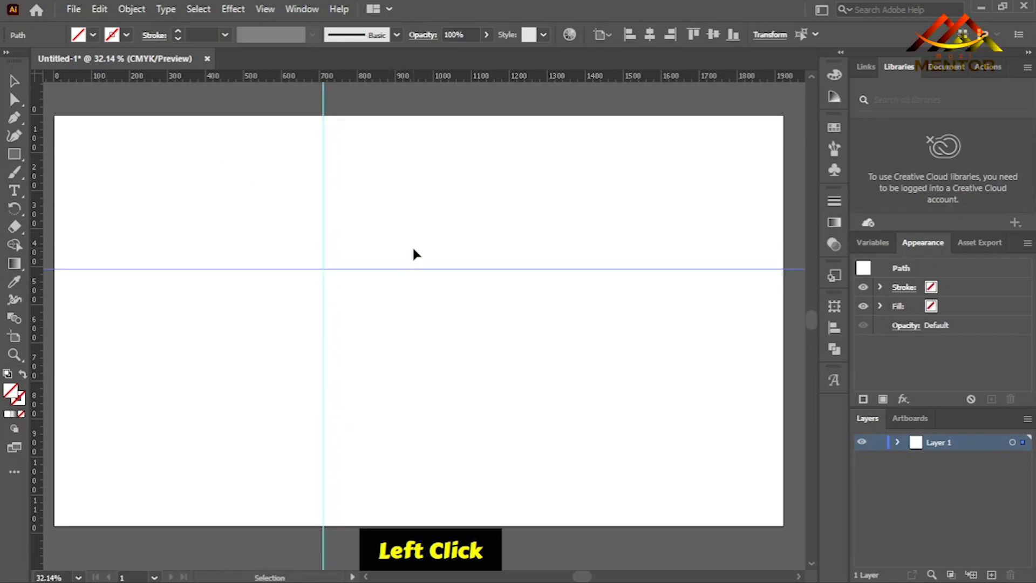
# Align the horizontal guide to the artboard's vertical center and the vertical guide to its horizontal center.
pyautogui.click(713, 36)
pyautogui.moveTo(376, 171); pyautogui.dragTo(272, 225)
pyautogui.click(649, 34)
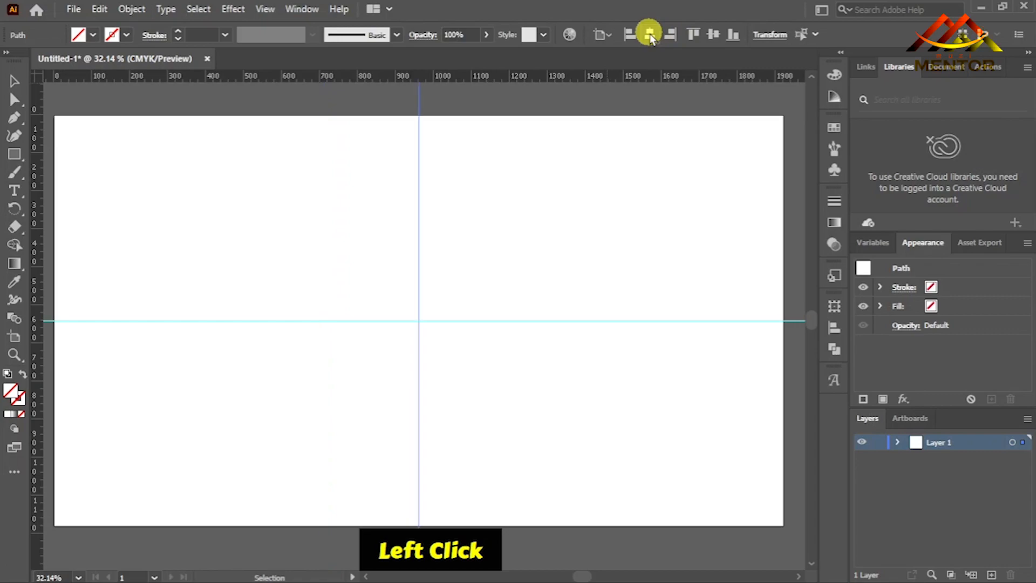
pyautogui.click(506, 235)
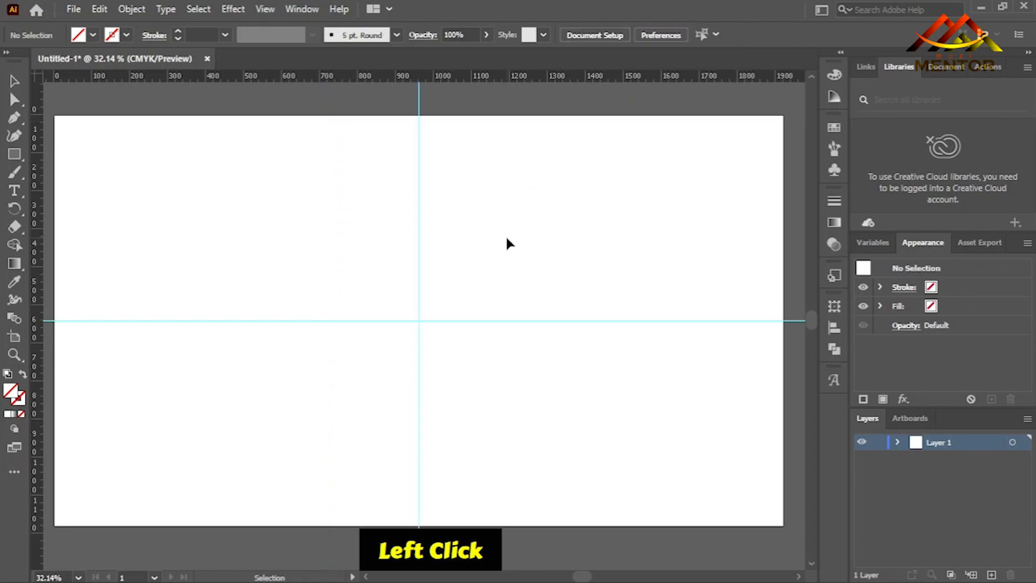
# Create a star in the artboard's upper-left quarter with Radius 1 of 100 px, Radius 2 of 50 px and 5 points.
pyautogui.rightClick(16, 157)
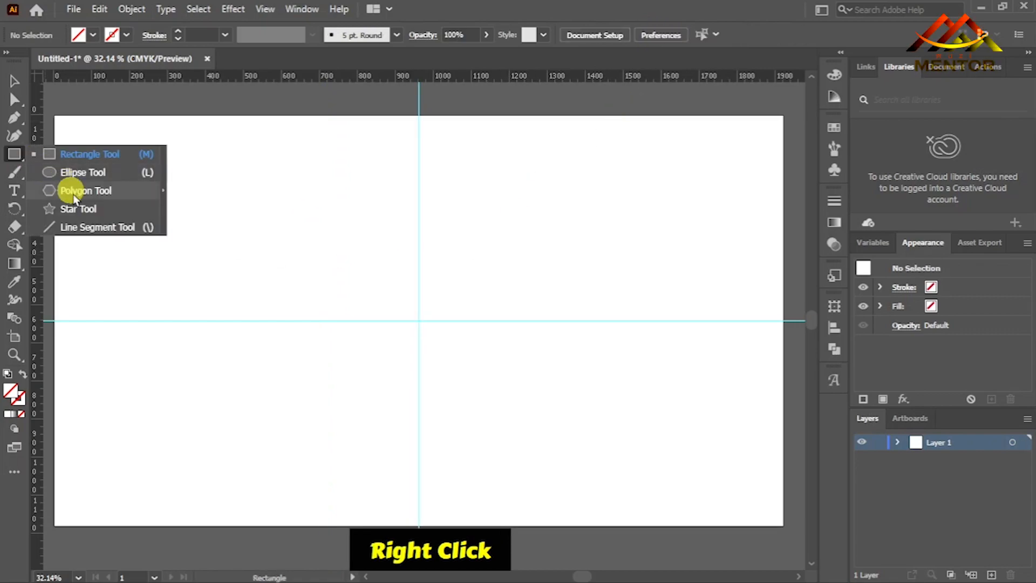
pyautogui.click(108, 210)
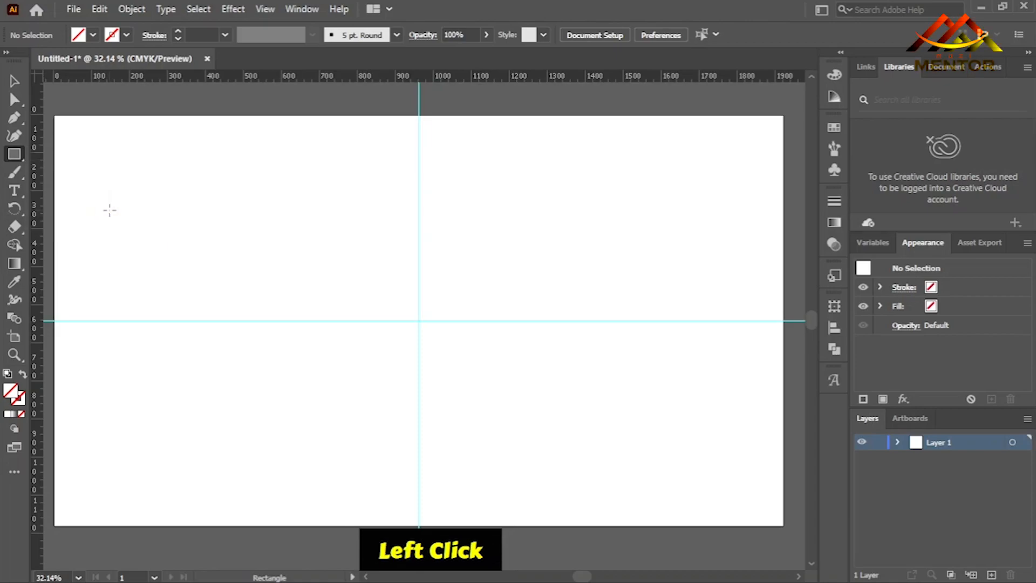
pyautogui.click(273, 200)
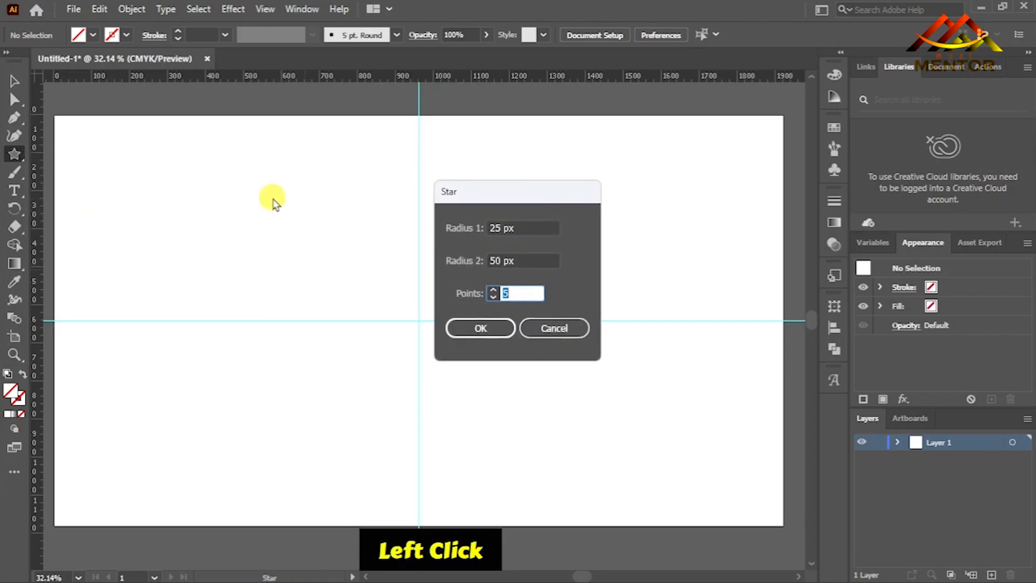
pyautogui.doubleClick(495, 228)
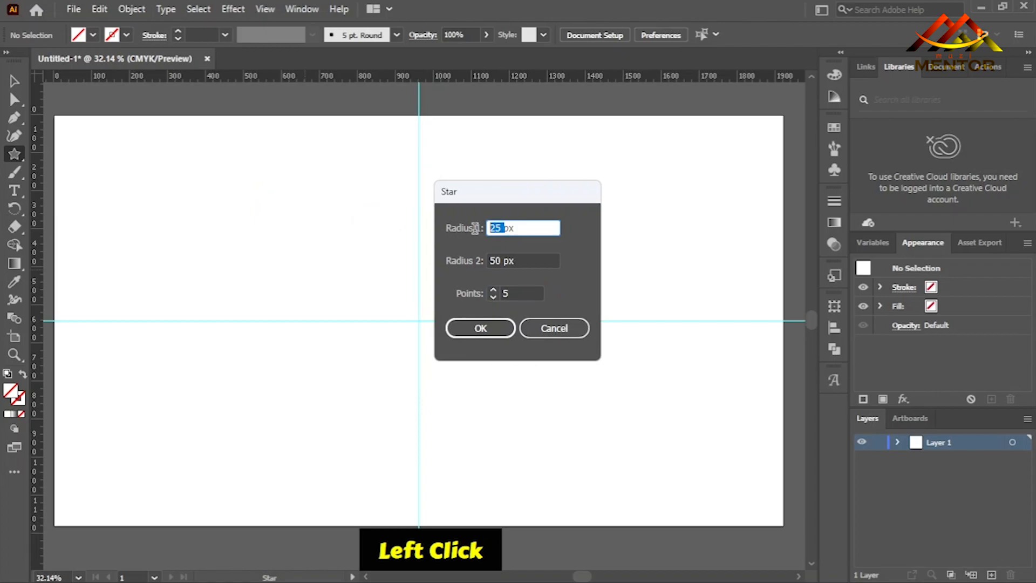
pyautogui.write('100')
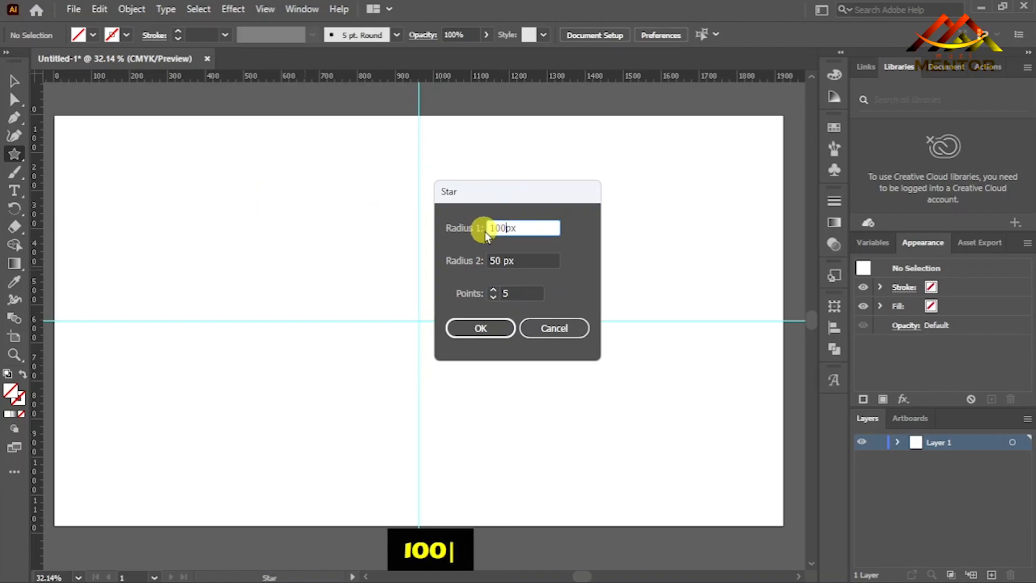
pyautogui.click(518, 261)
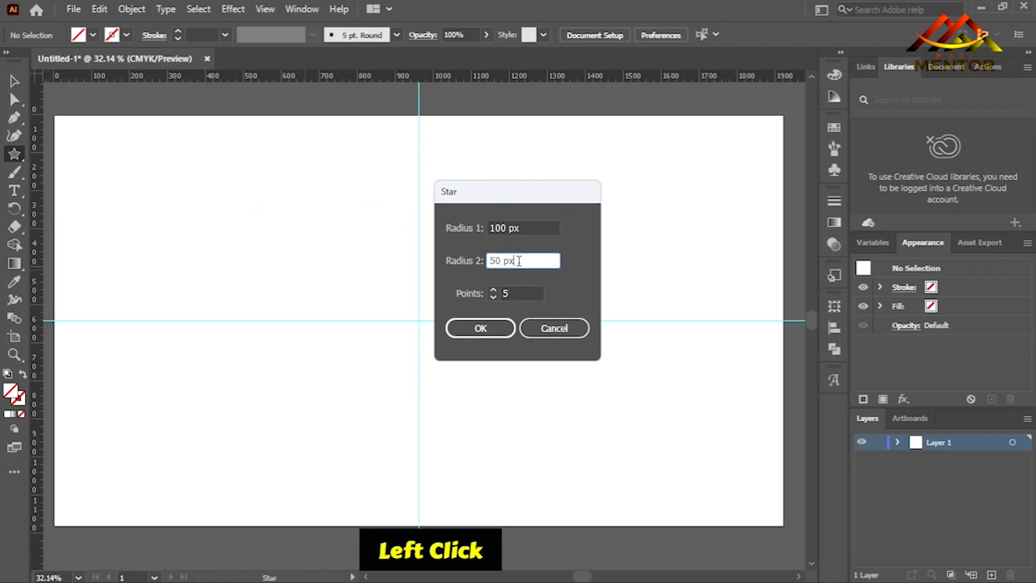
pyautogui.click(516, 292)
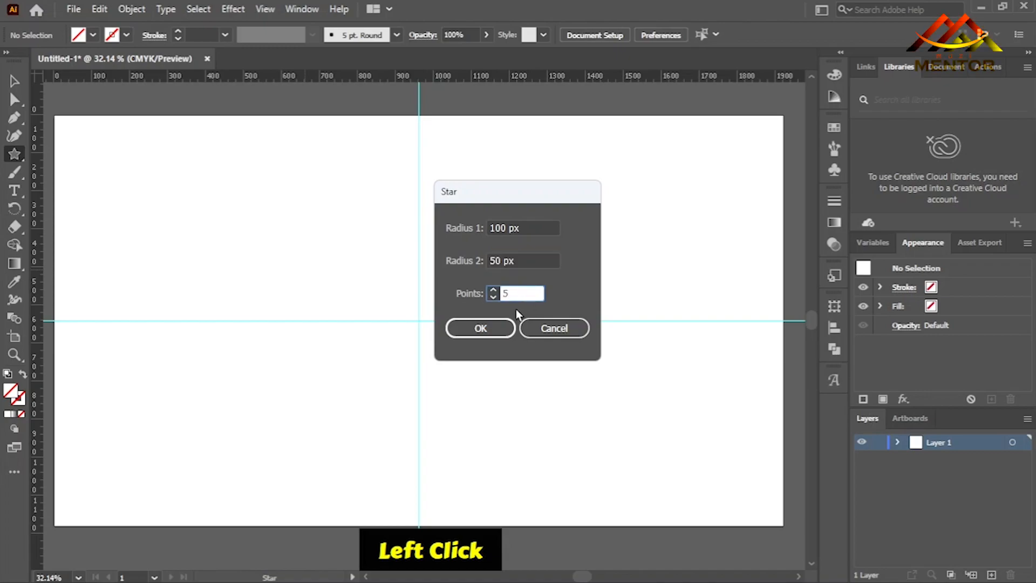
pyautogui.click(479, 329)
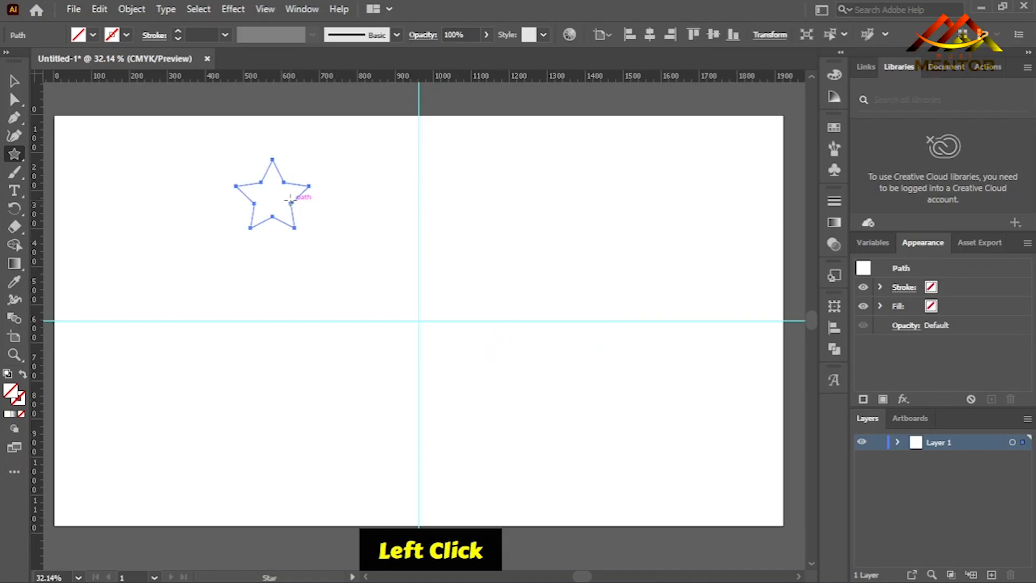
pyautogui.click(14, 81)
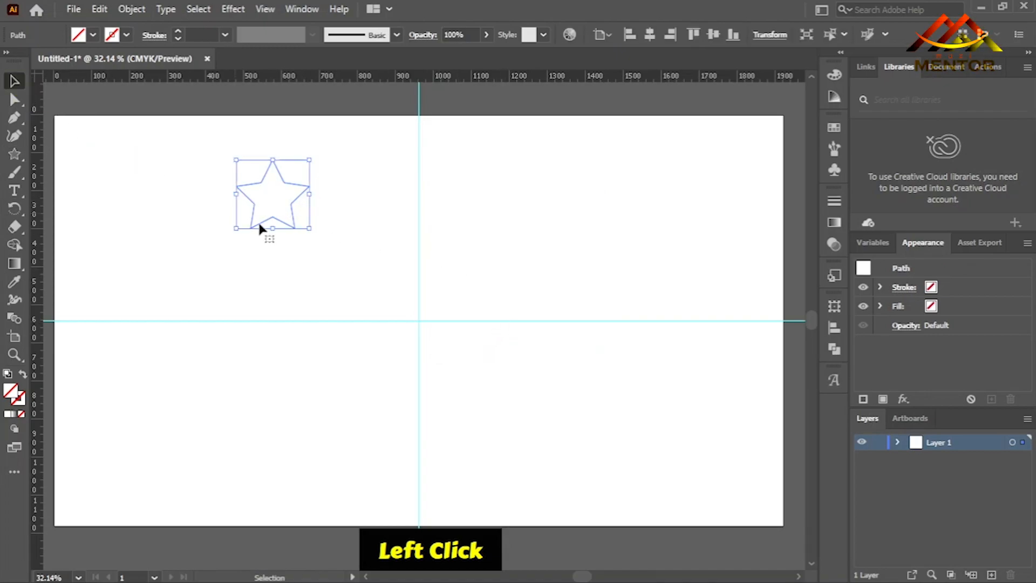
pyautogui.moveTo(278, 193); pyautogui.dragTo(426, 300)
pyautogui.press('Delete')
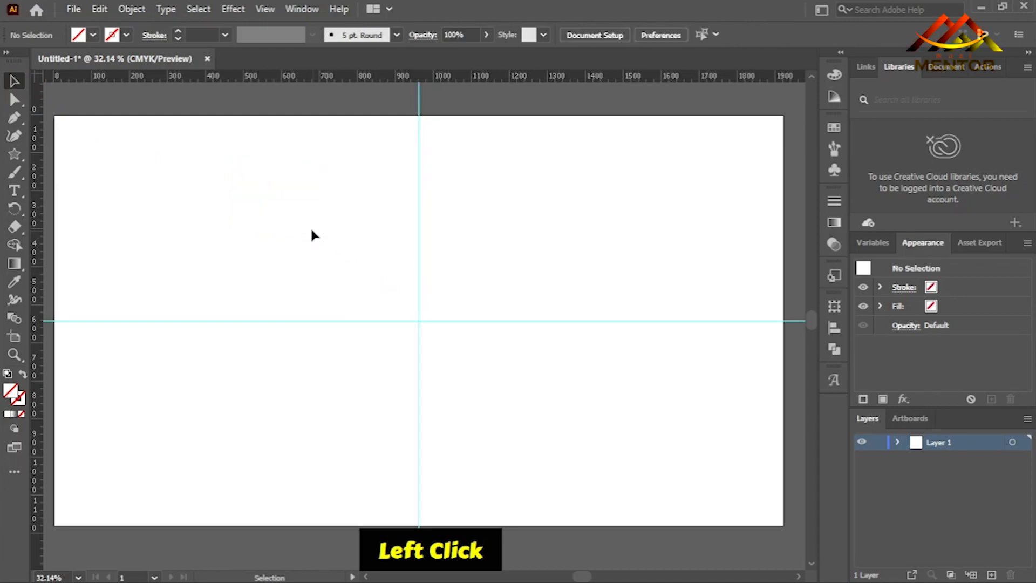
pyautogui.hotkey('ctrl', 'z')
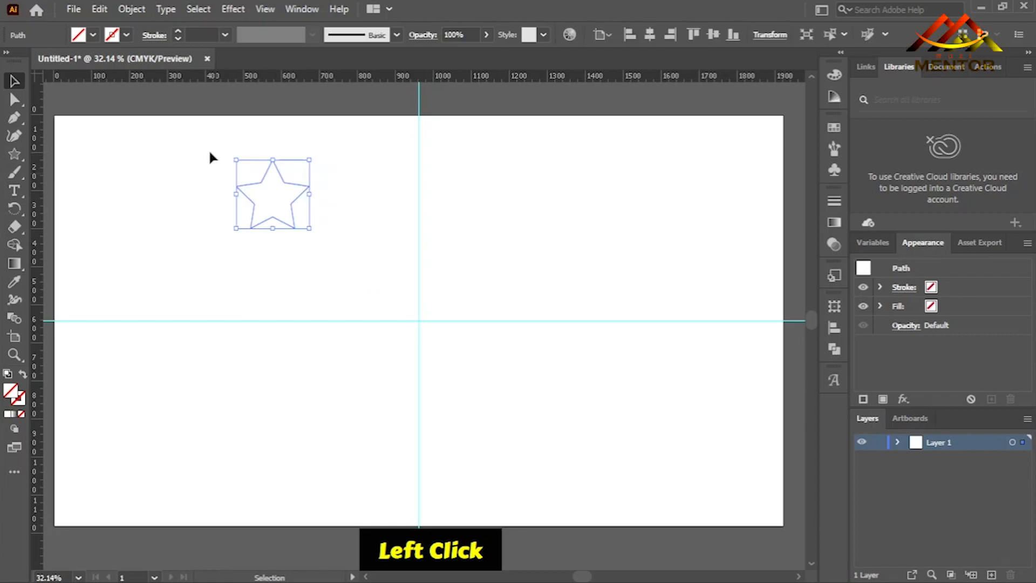
# Give the star a black stroke.
pyautogui.click(126, 37)
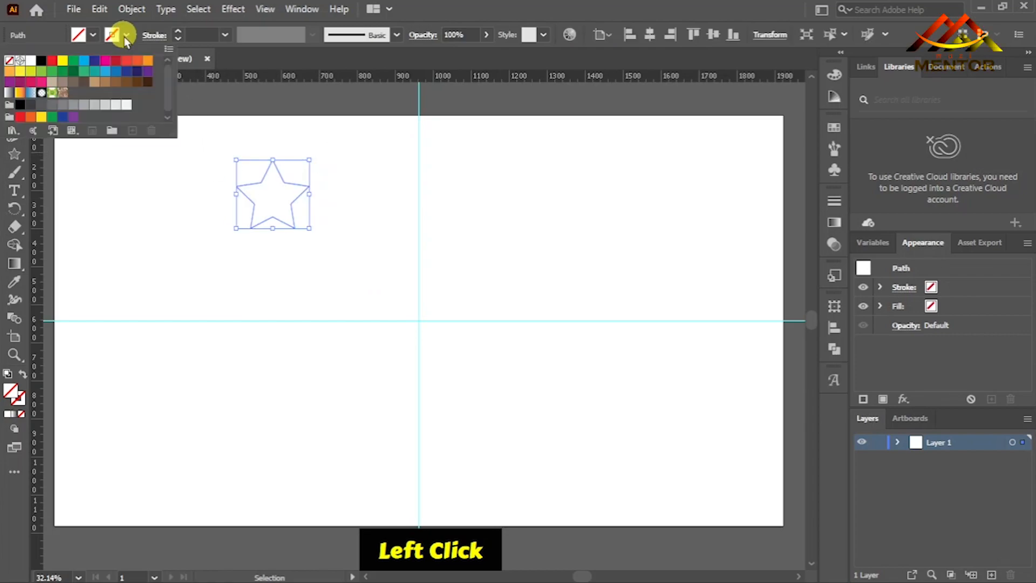
pyautogui.click(41, 60)
pyautogui.click(242, 252)
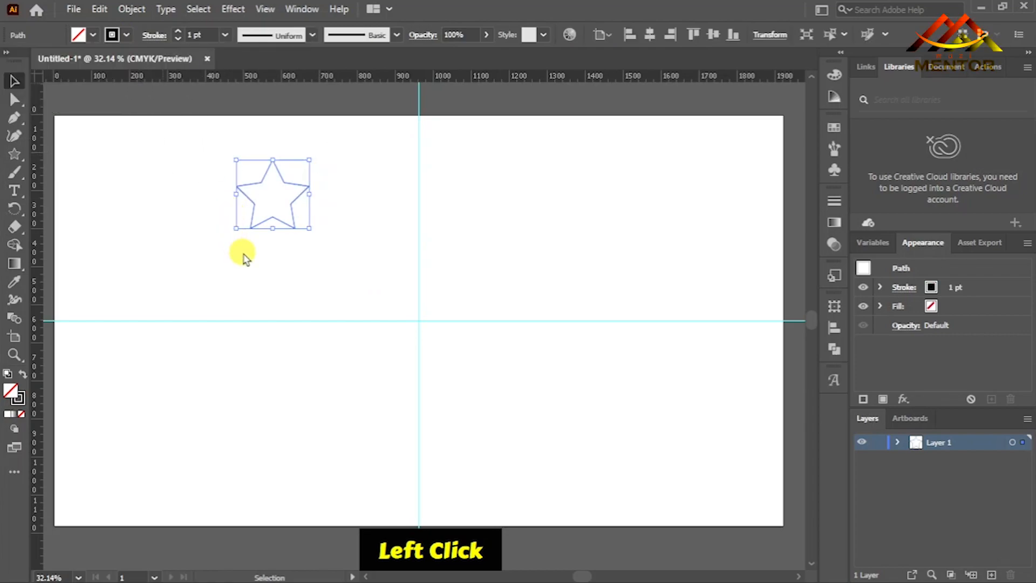
pyautogui.click(324, 255)
# Move the star onto the vertical guide, with its two lower points resting on the horizontal guide.
pyautogui.moveTo(296, 218); pyautogui.dragTo(439, 336)
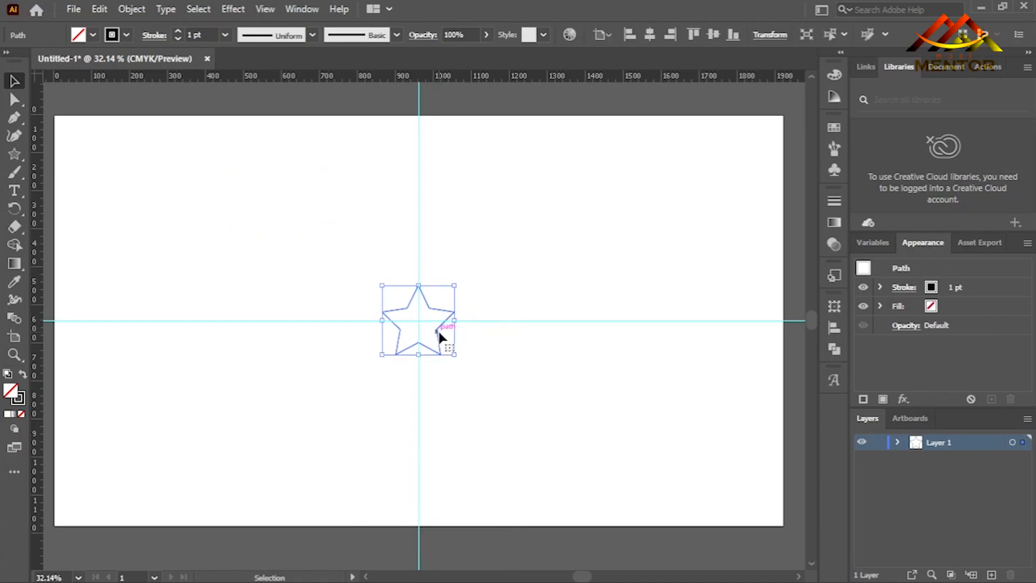
pyautogui.moveTo(440, 336); pyautogui.dragTo(438, 299)
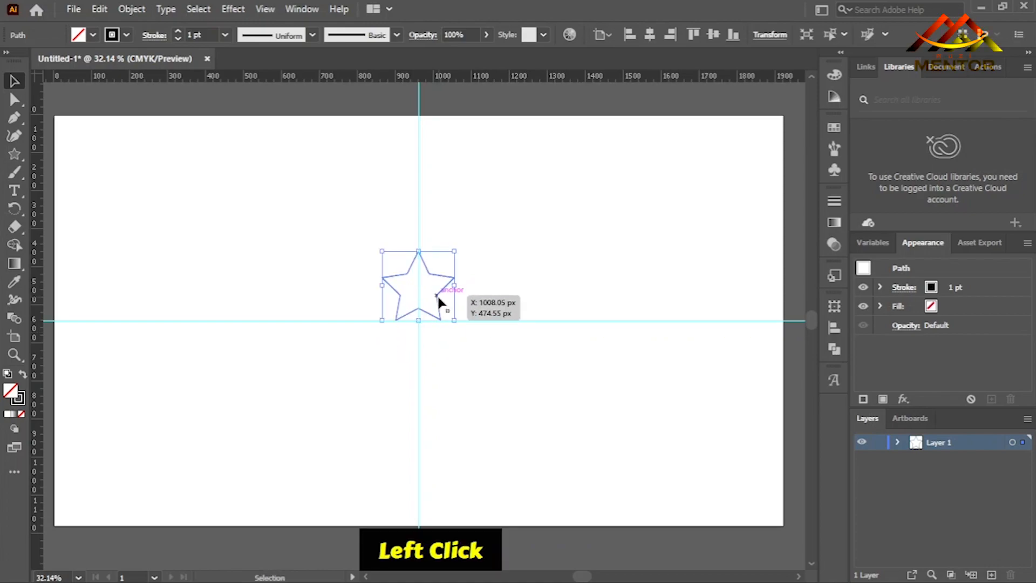
pyautogui.keyDown('alt'); pyautogui.click(438, 298); pyautogui.keyUp('alt')
# Duplicate the star straight up along the vertical guide and nudge the copy slightly higher.
pyautogui.moveTo(438, 299); pyautogui.dragTo(439, 239)
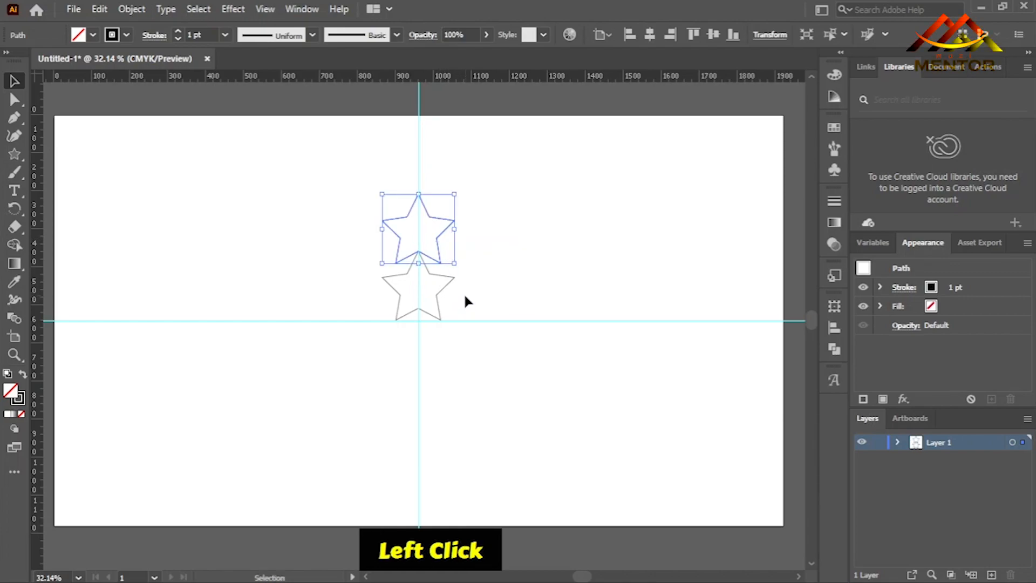
pyautogui.click(464, 293)
pyautogui.click(439, 286)
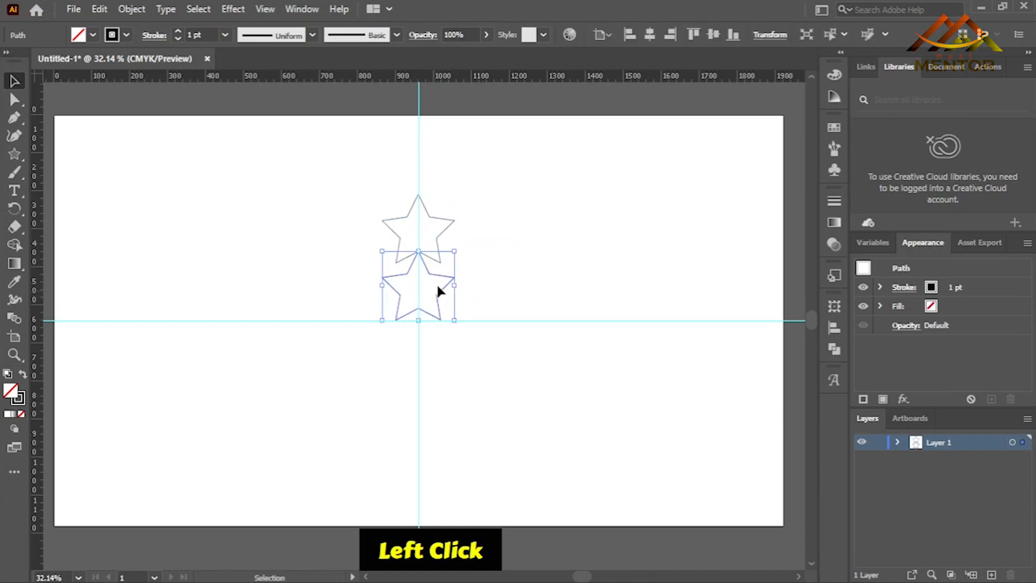
pyautogui.click(443, 229)
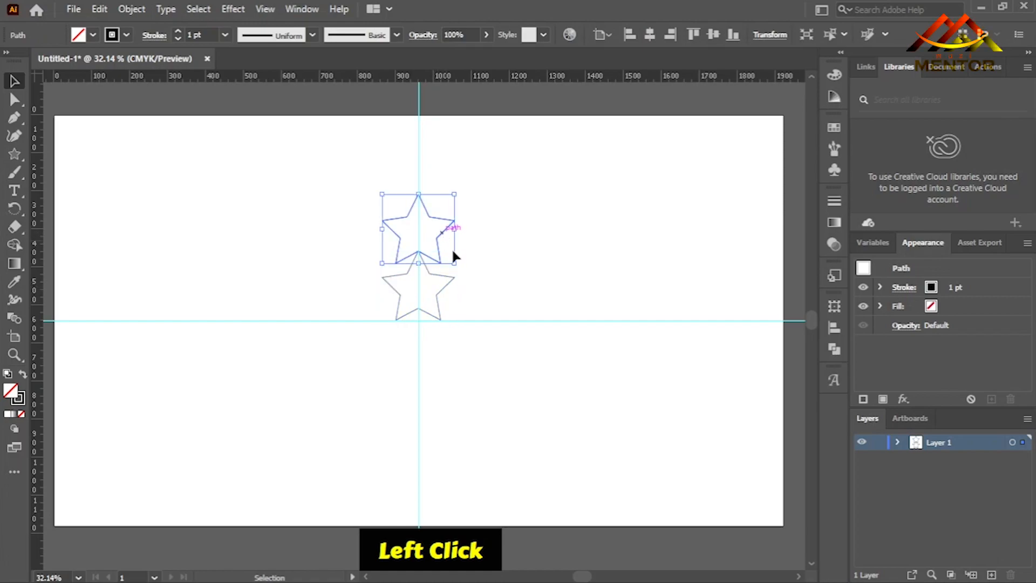
pyautogui.click(485, 279)
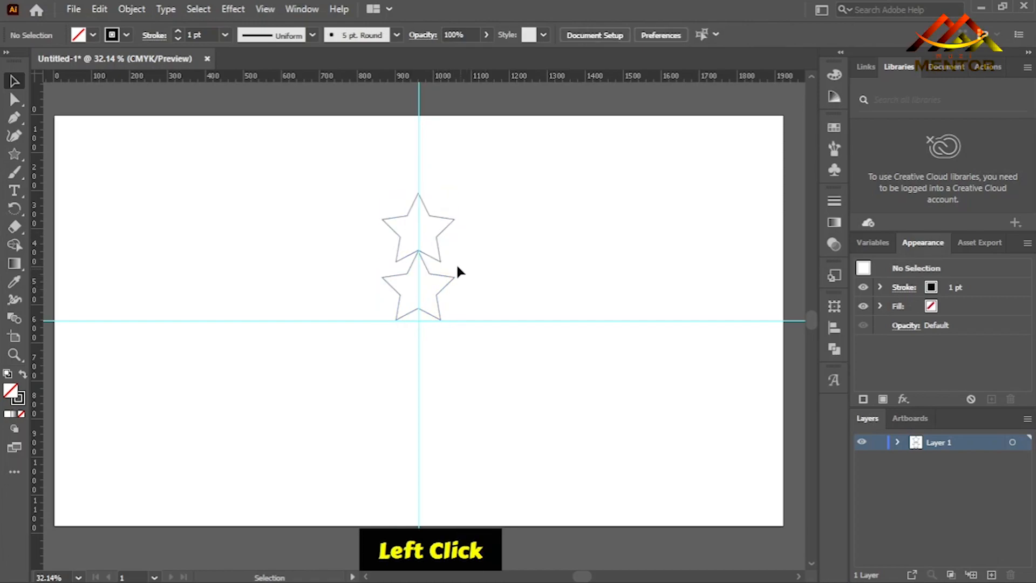
pyautogui.click(398, 323)
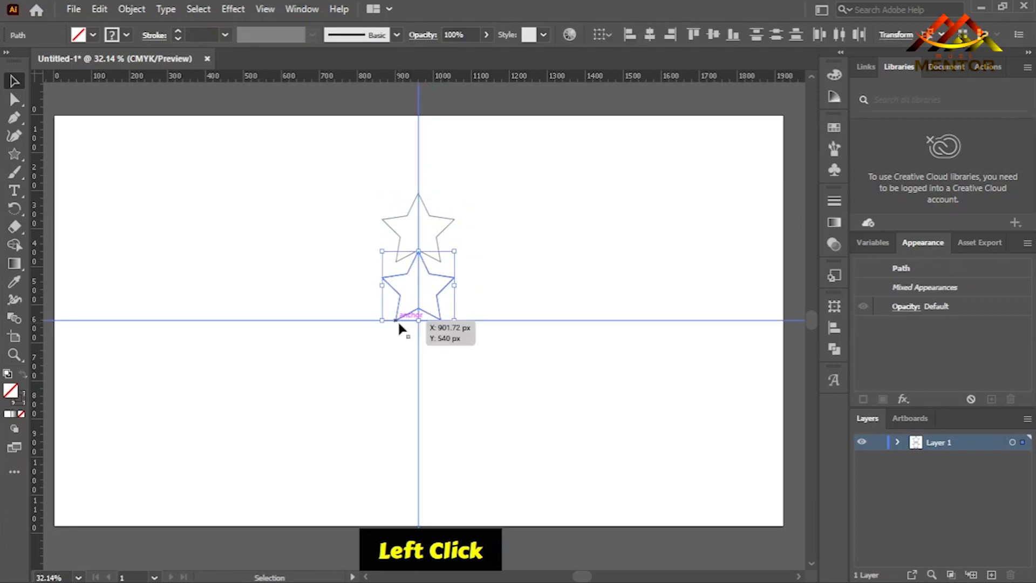
pyautogui.press('Delete')
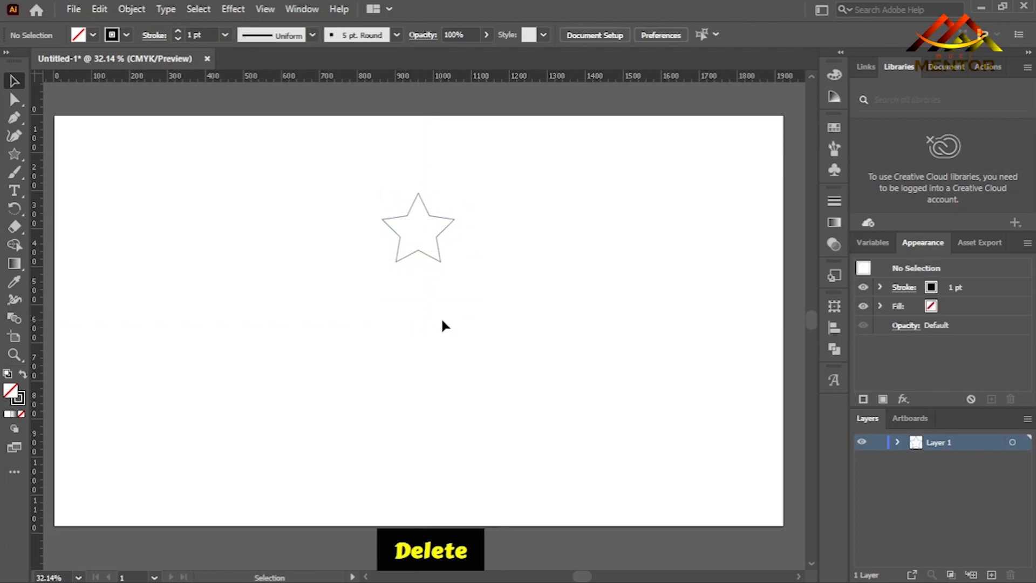
pyautogui.hotkey('ctrl', 'z')
pyautogui.click(473, 291)
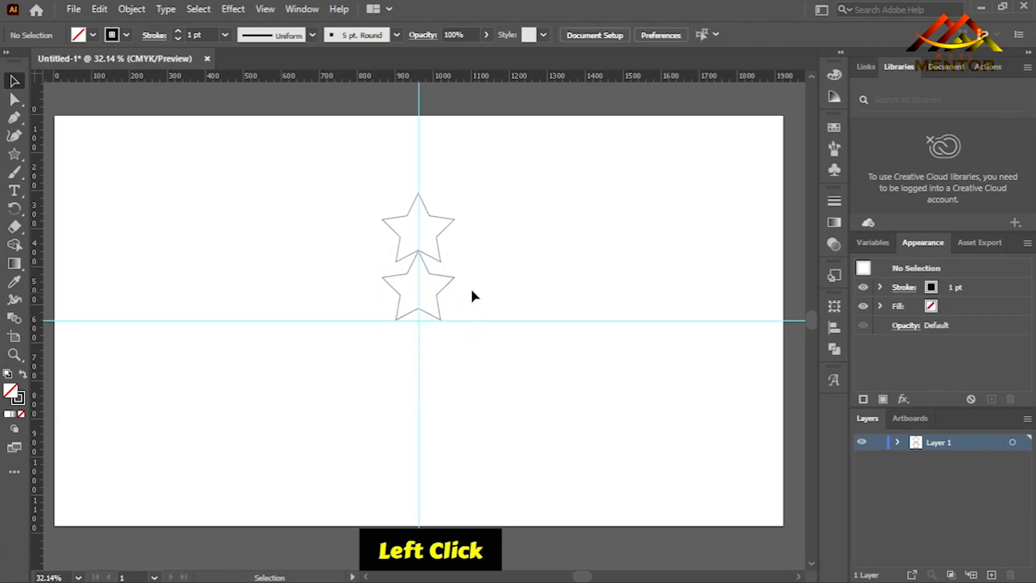
# Delete the lower star that rests on the horizontal guide.
pyautogui.click(446, 287)
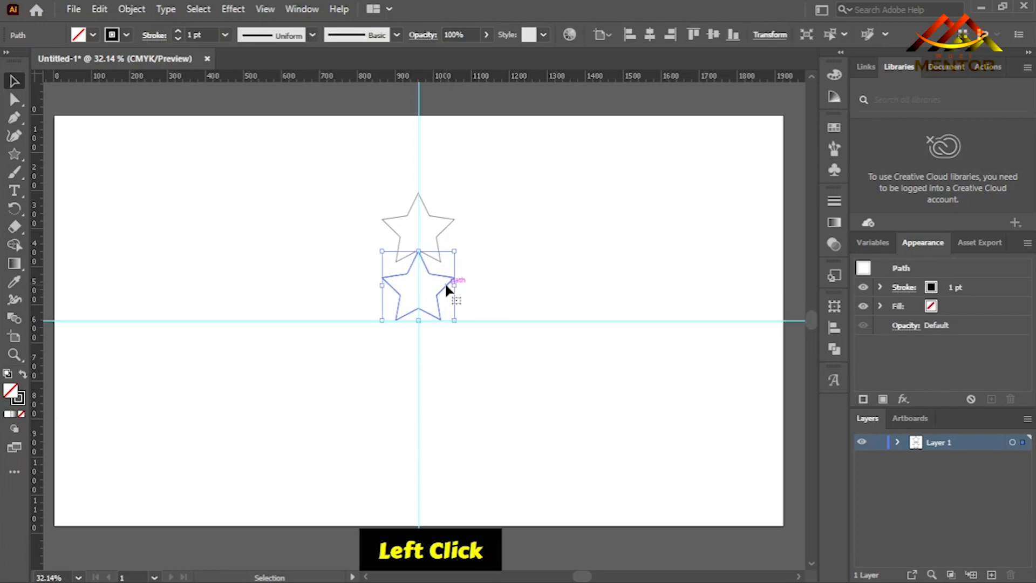
pyautogui.press('Delete')
# Set up a 45° rotation of the star about the intersection of the guides and preview it.
pyautogui.click(441, 257)
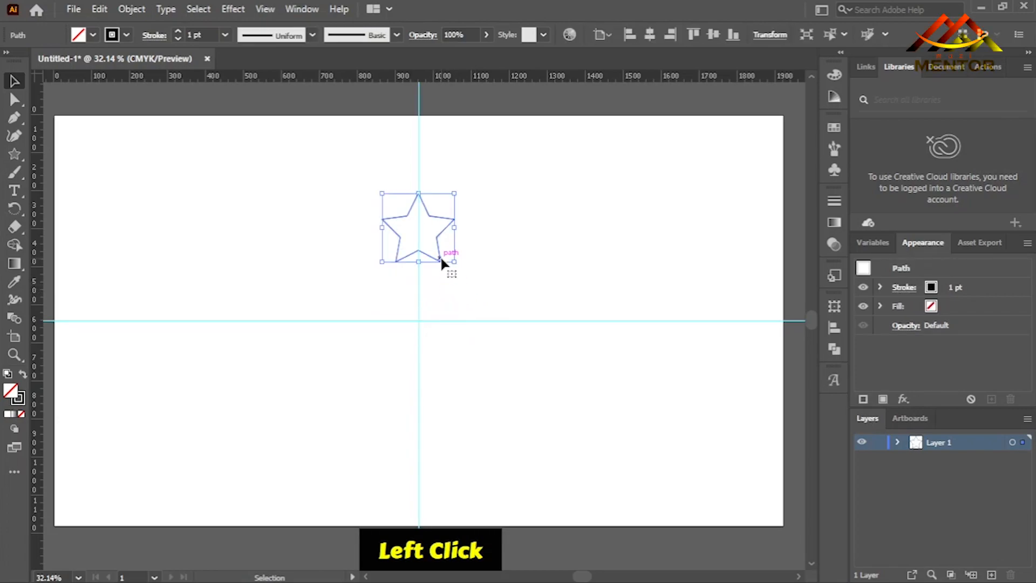
pyautogui.click(16, 211)
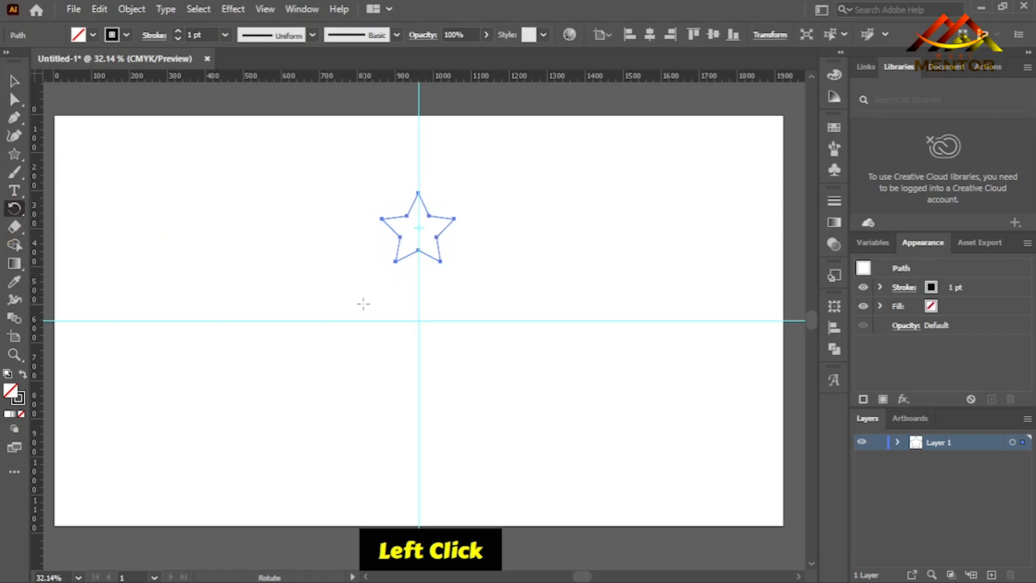
pyautogui.keyDown('alt'); pyautogui.click(418, 320); pyautogui.keyUp('alt')
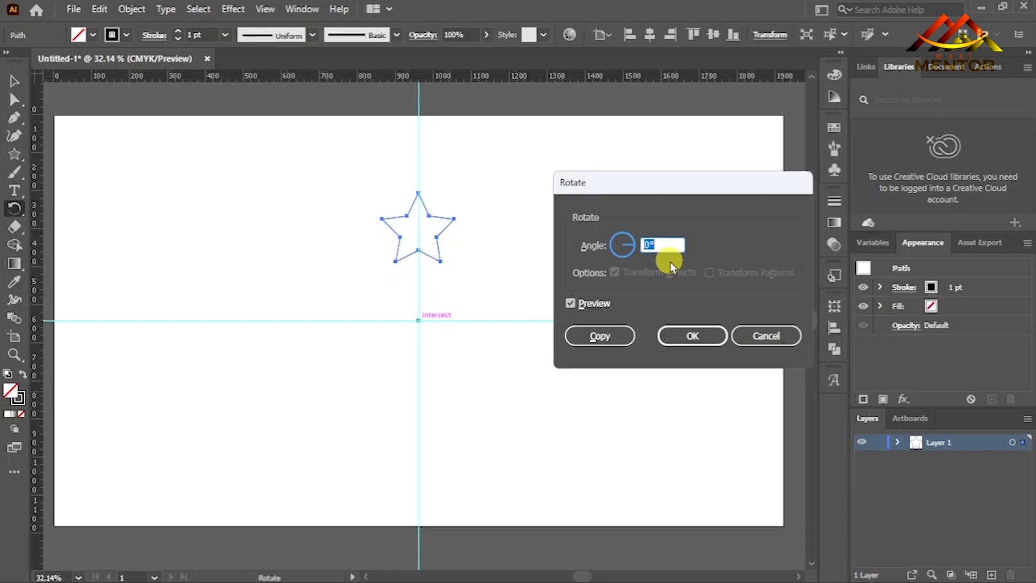
pyautogui.write('45')
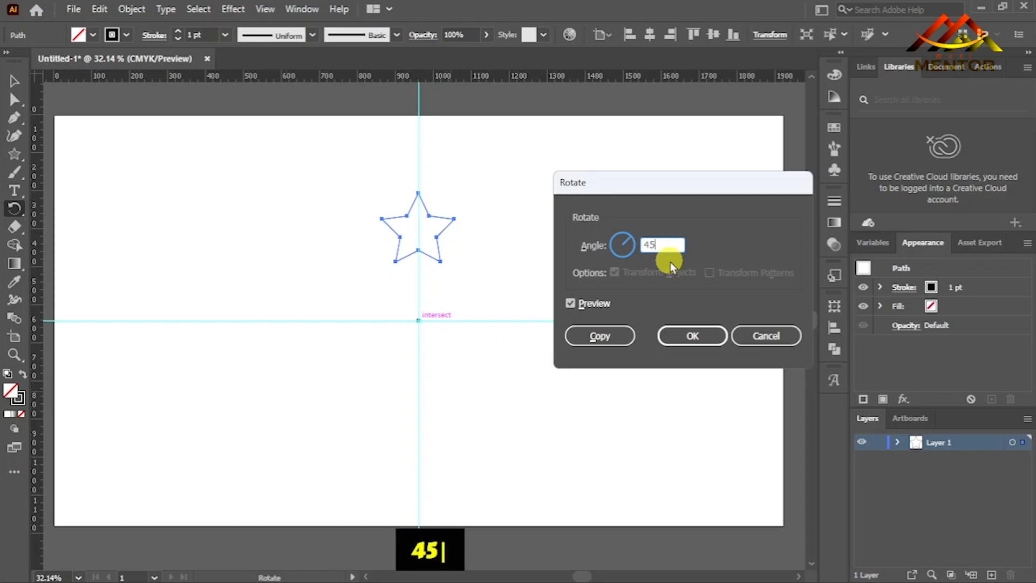
pyautogui.click(575, 305)
pyautogui.click(575, 303)
pyautogui.click(574, 302)
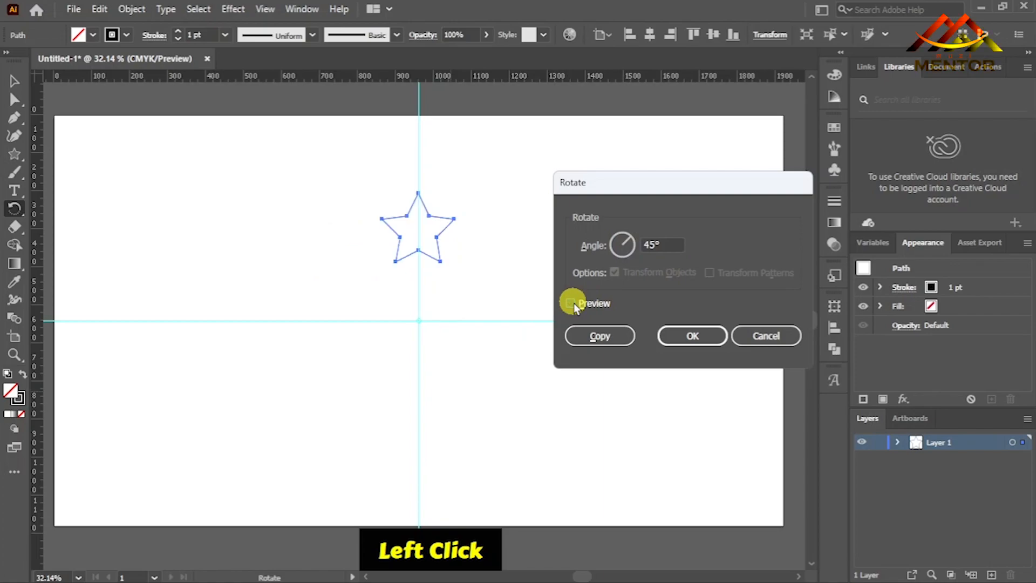
pyautogui.click(575, 303)
# Enter the rotation angle as 360/8, check the preview, and create a rotated copy of the star.
pyautogui.click(661, 243)
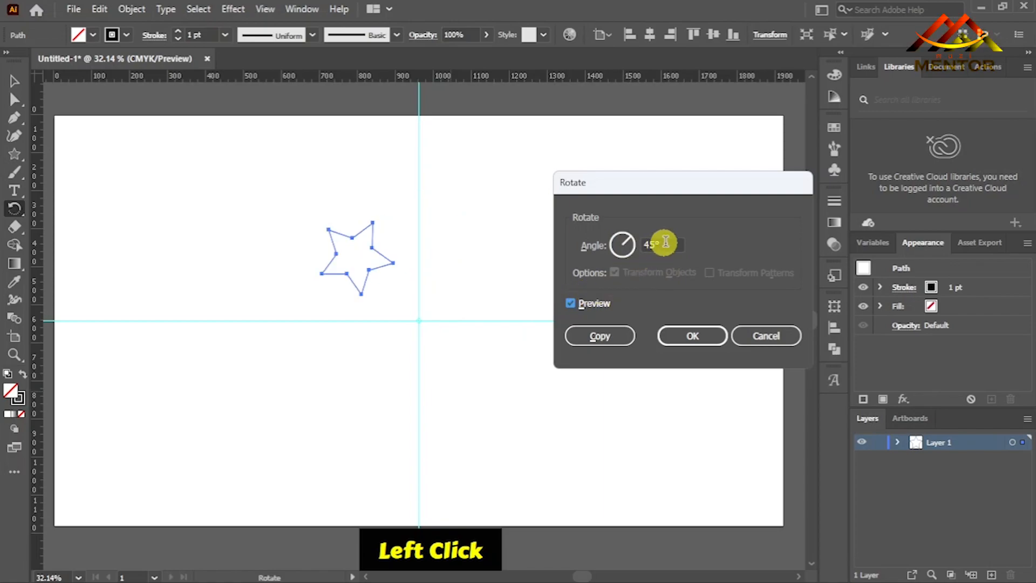
pyautogui.write('3')
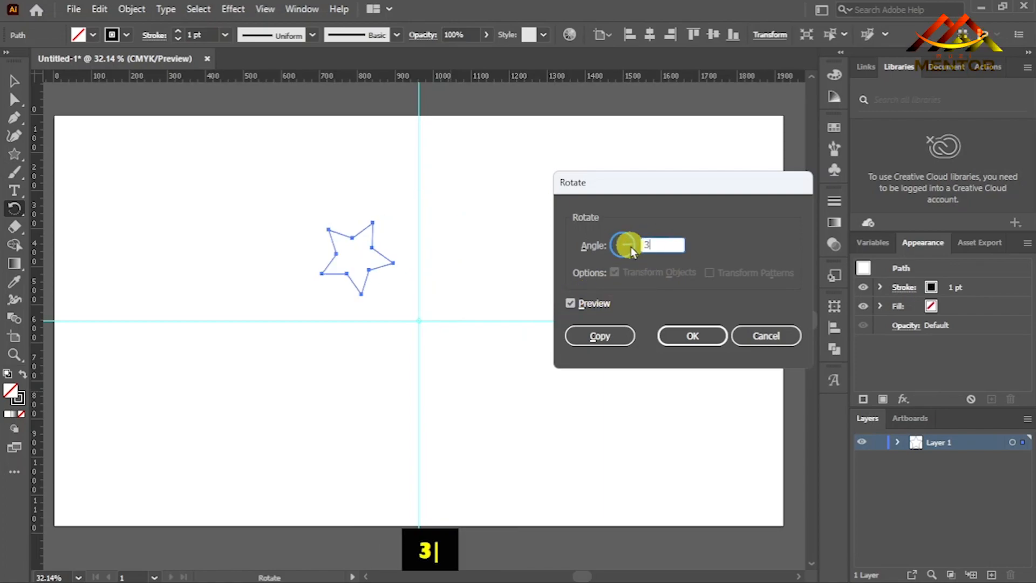
pyautogui.write('60')
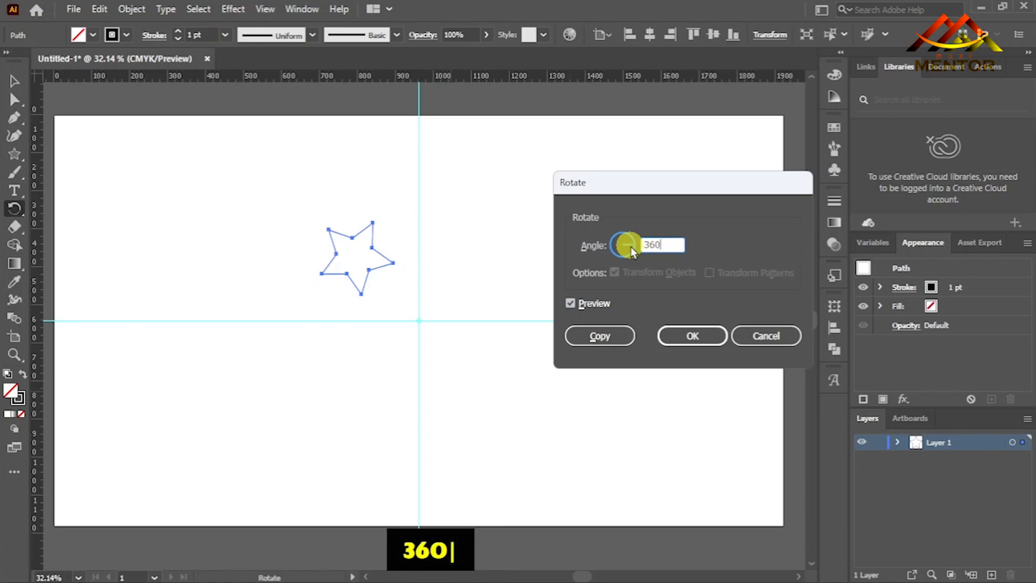
pyautogui.write('/8')
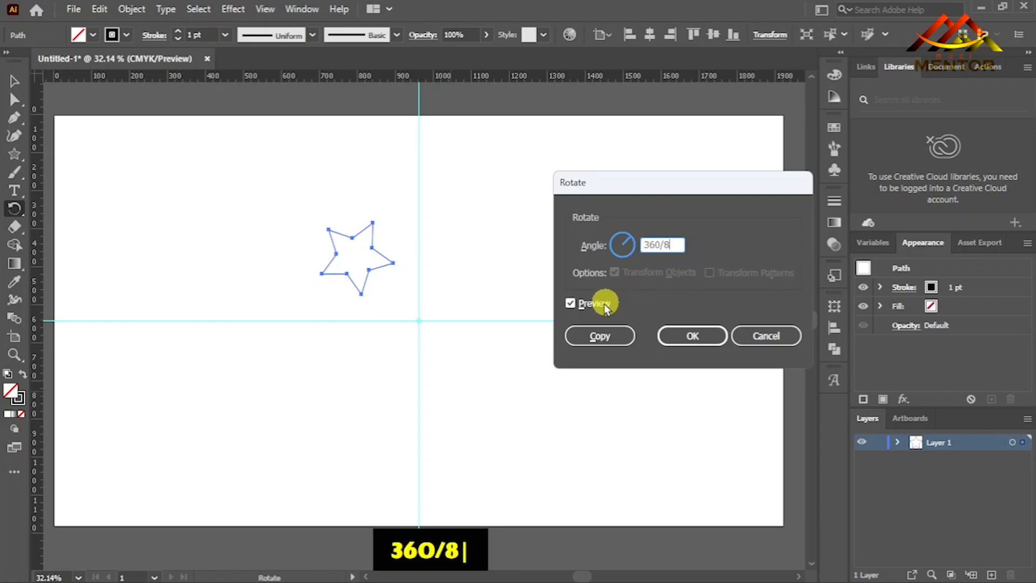
pyautogui.click(573, 304)
pyautogui.click(573, 304)
pyautogui.click(573, 304)
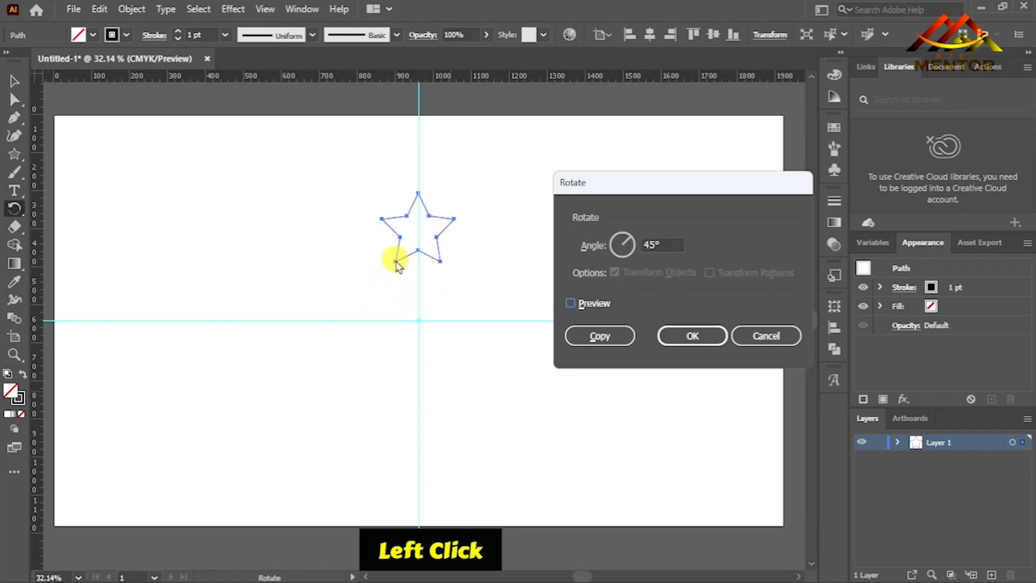
pyautogui.click(571, 303)
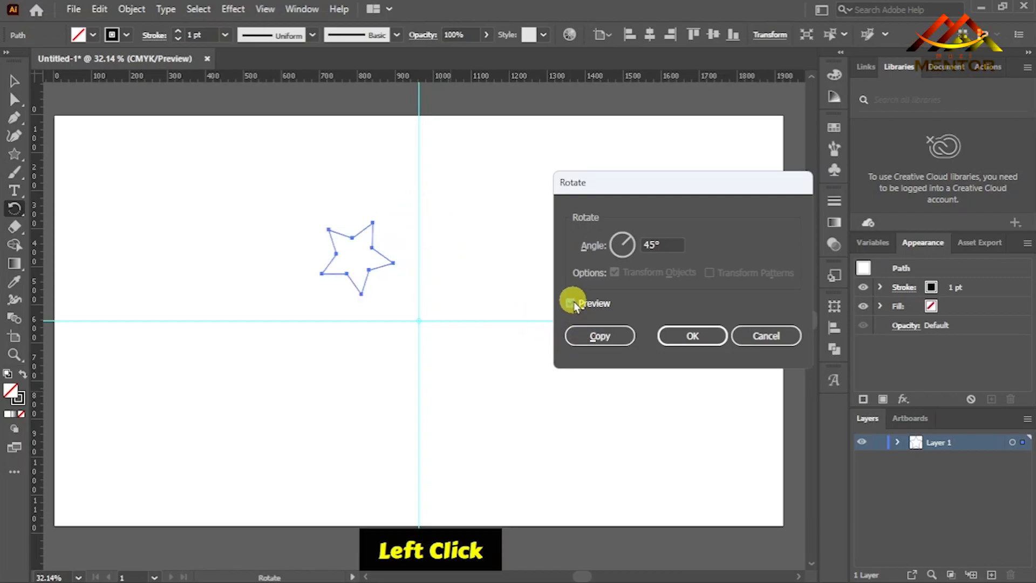
pyautogui.click(573, 303)
pyautogui.click(573, 303)
pyautogui.click(599, 335)
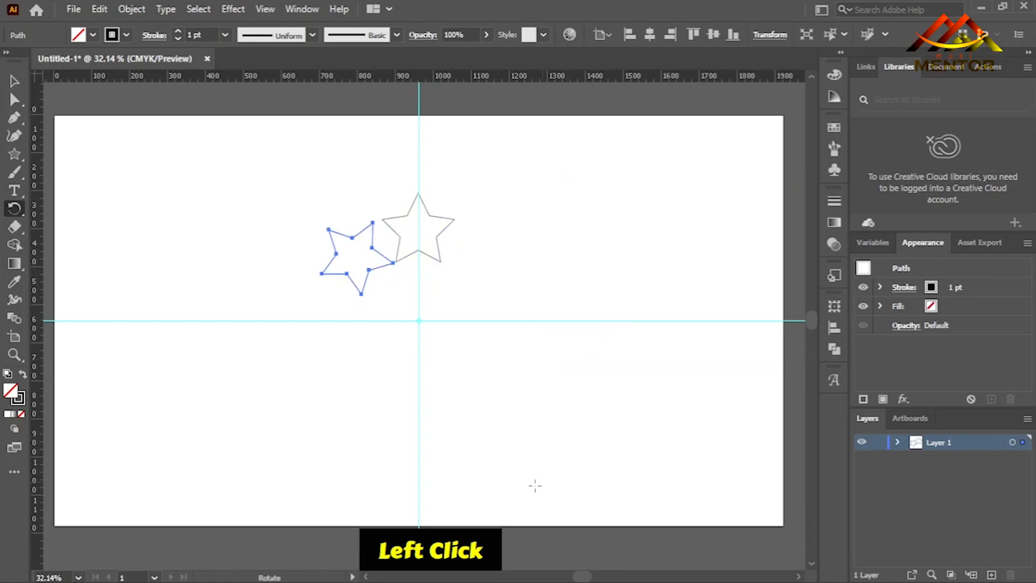
# Repeat the rotated copy seven times to complete the ring of stars around the guides' intersection.
pyautogui.press('ctrl')
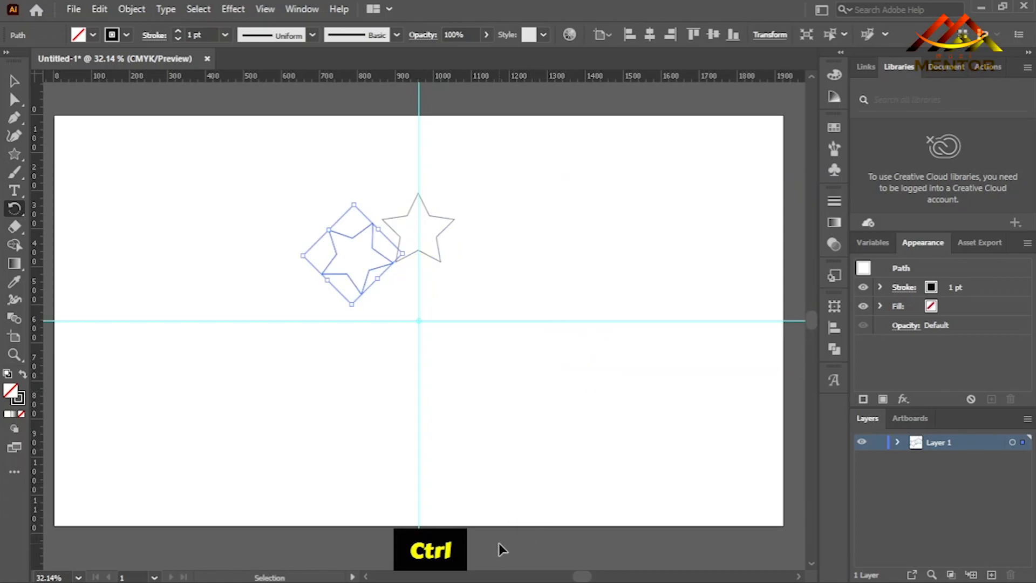
pyautogui.press('ctrl')
pyautogui.hotkey('ctrl', 'd')
pyautogui.hotkey('ctrl', 'd')
pyautogui.hotkey('ctrl', 'd')
pyautogui.hotkey('ctrl', 'd')
pyautogui.hotkey('ctrl', 'd')
pyautogui.hotkey('ctrl', 'd')
pyautogui.hotkey('ctrl', 'd')
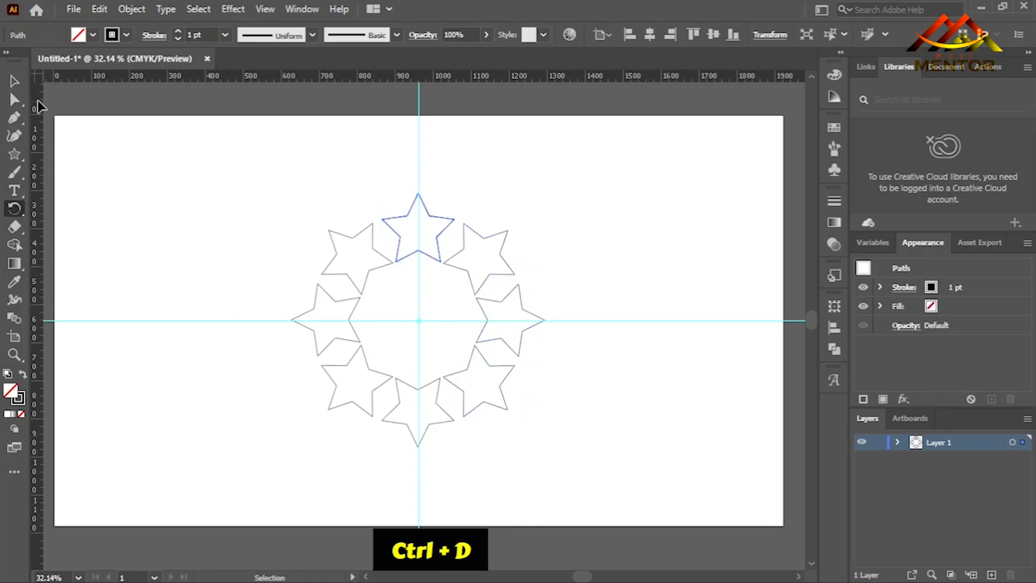
# Deselect the stars and delete the horizontal and vertical guides.
pyautogui.click(15, 81)
pyautogui.click(184, 249)
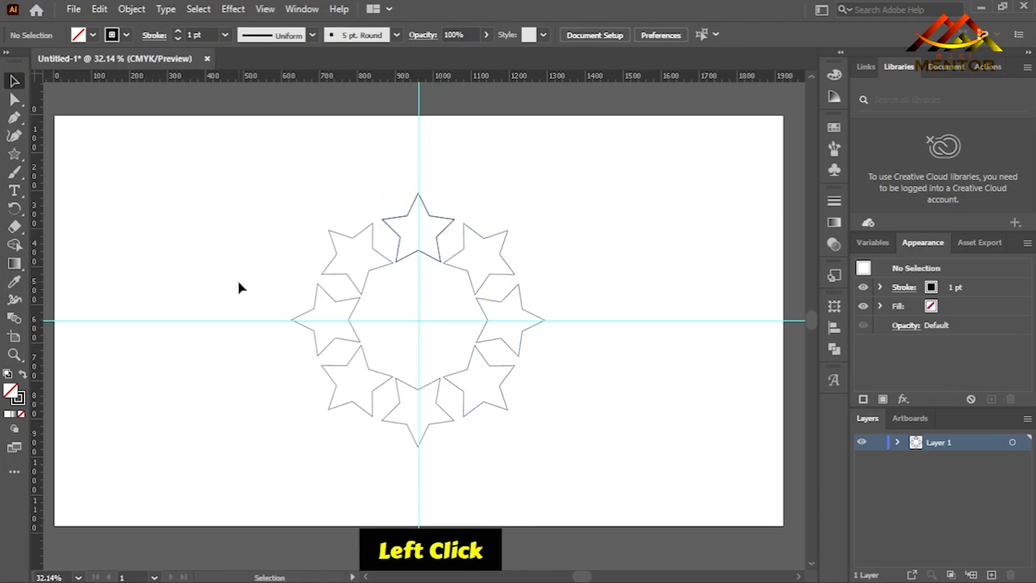
pyautogui.click(232, 321)
pyautogui.press('Delete')
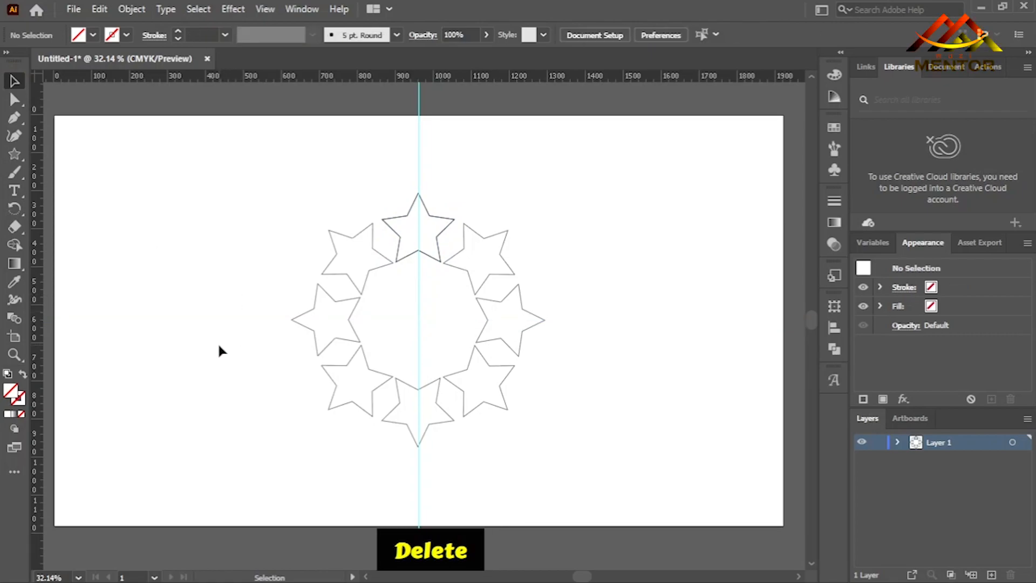
pyautogui.click(419, 159)
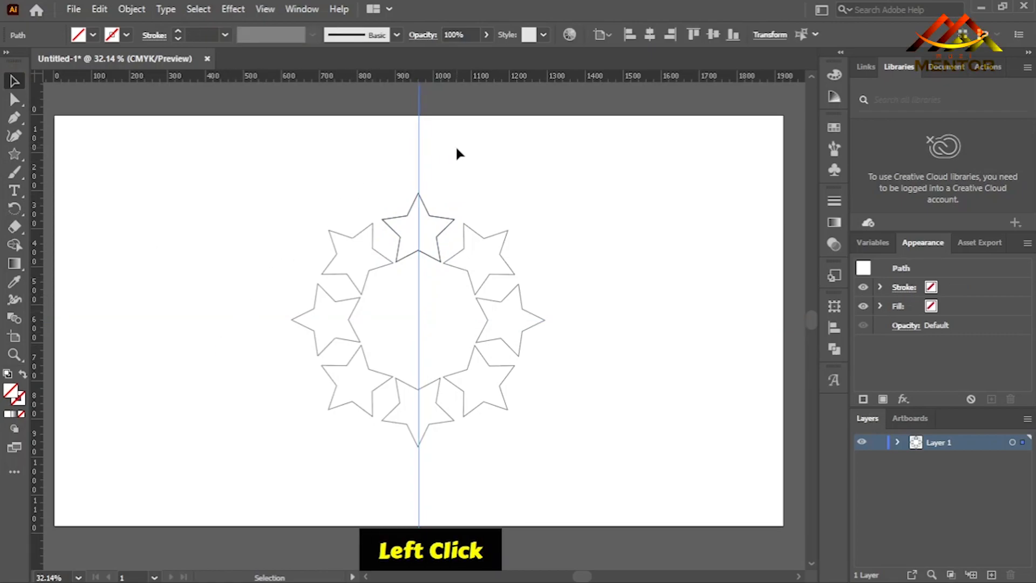
pyautogui.press('Delete')
# Select all the stars in the ring.
pyautogui.moveTo(576, 181); pyautogui.dragTo(541, 211)
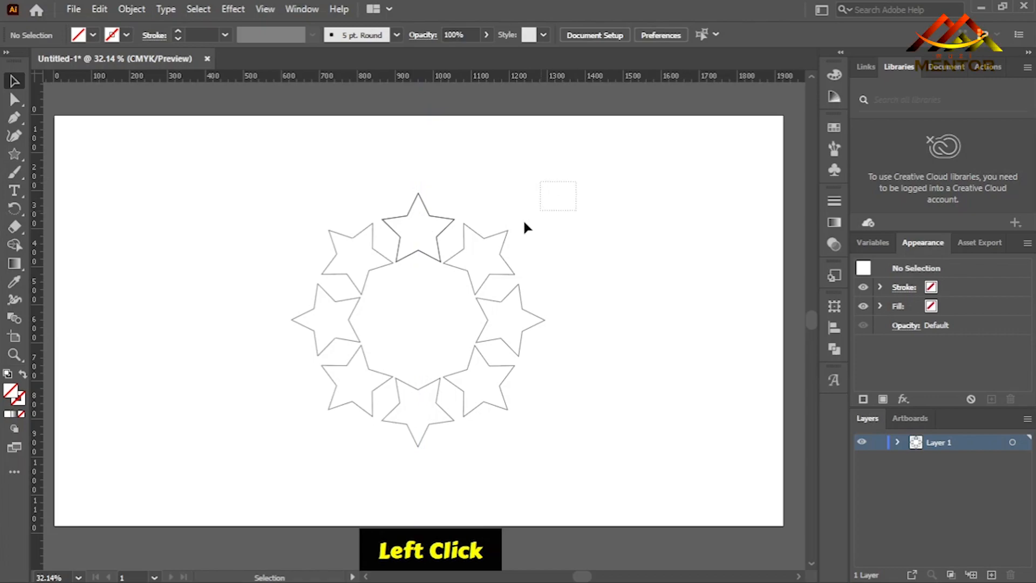
pyautogui.moveTo(277, 431); pyautogui.dragTo(276, 430)
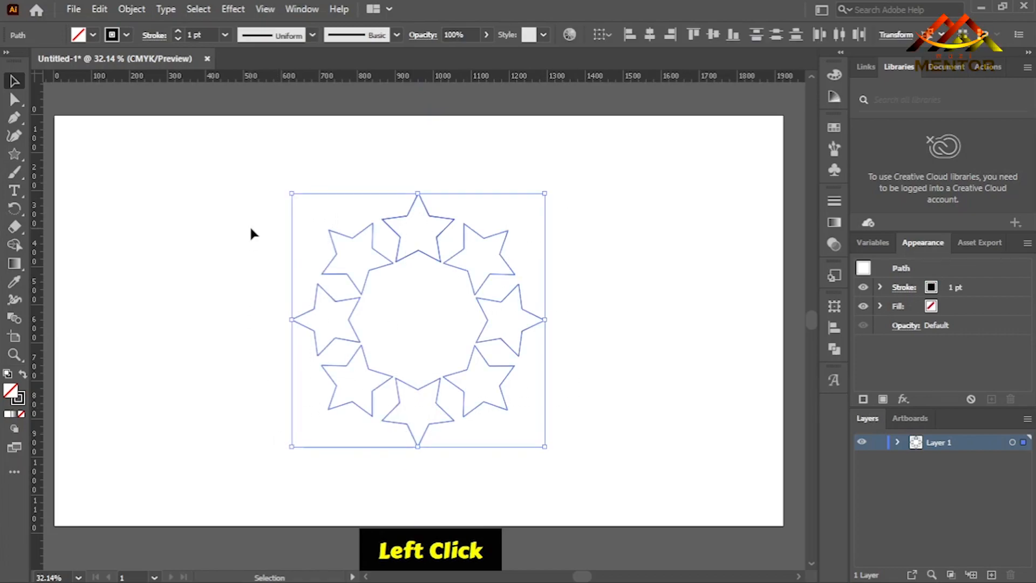
# Try blending the selected stars together and undo the blend.
pyautogui.click(132, 9)
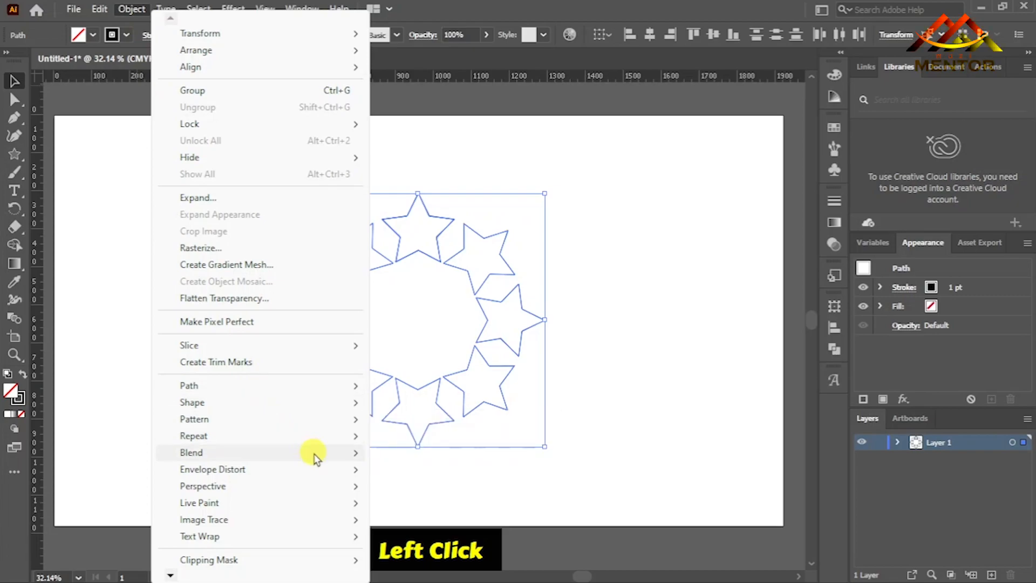
pyautogui.moveTo(345, 453)
pyautogui.click(415, 331)
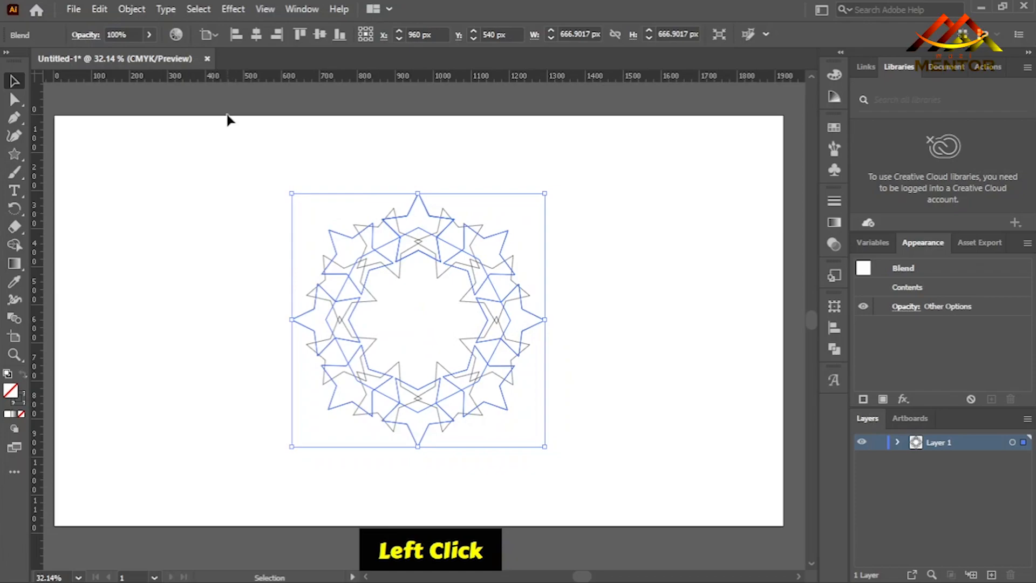
pyautogui.click(128, 11)
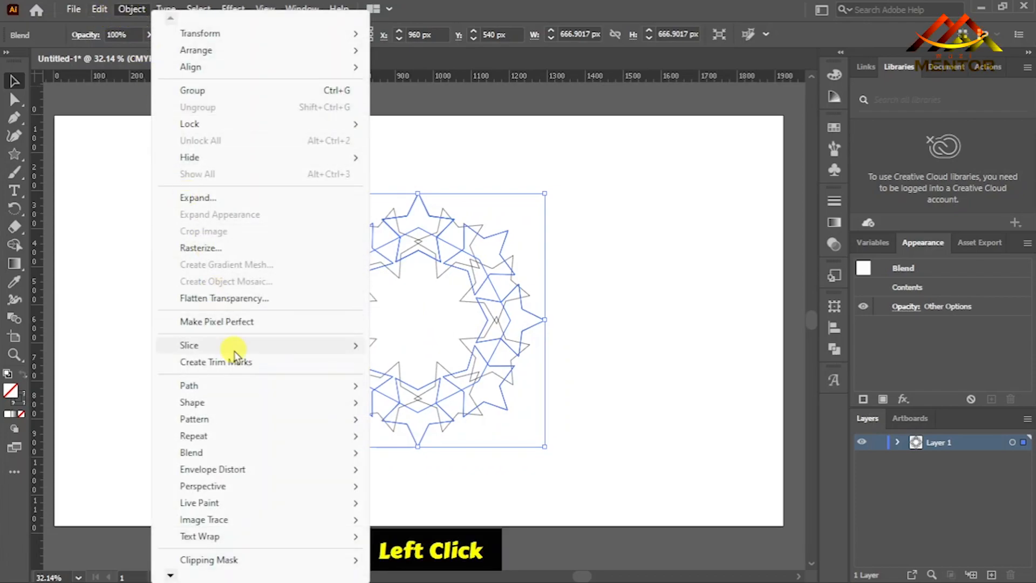
pyautogui.click(133, 254)
pyautogui.hotkey('ctrl', 'z')
pyautogui.hotkey('ctrl', 'z')
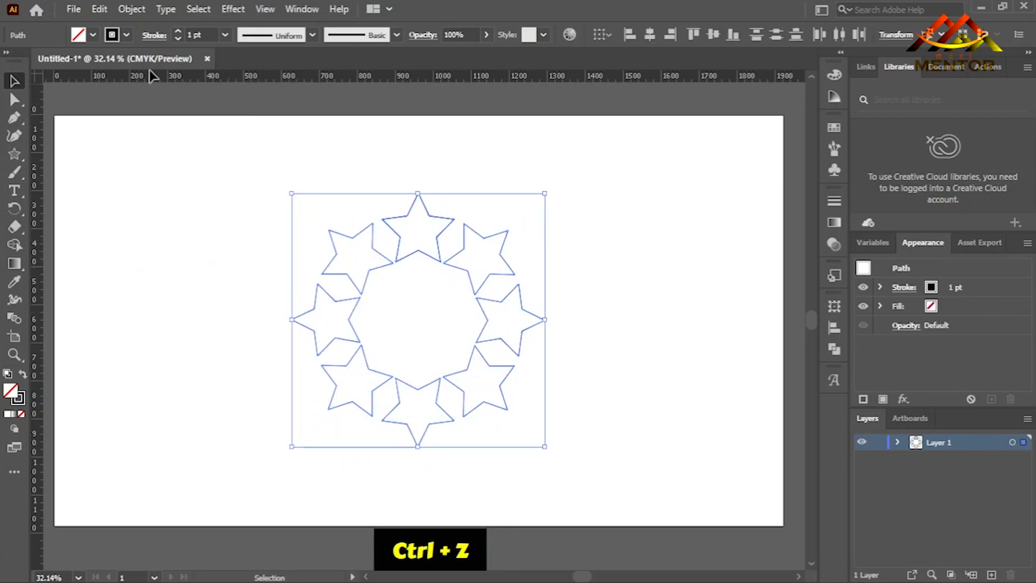
# Set the stroke weight of the selected stars to 1.5 pt and deselect them.
pyautogui.click(188, 34)
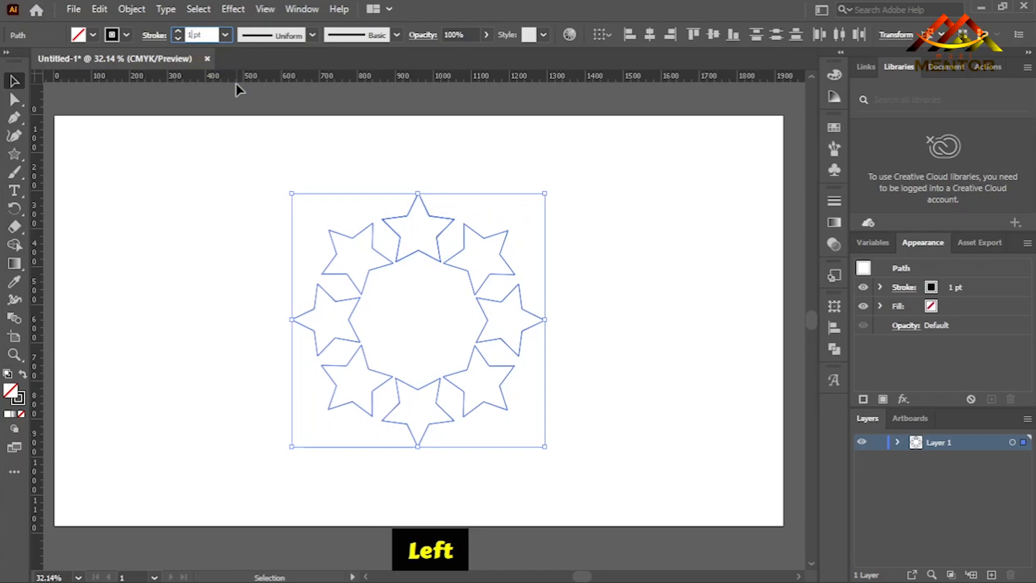
pyautogui.write('.5')
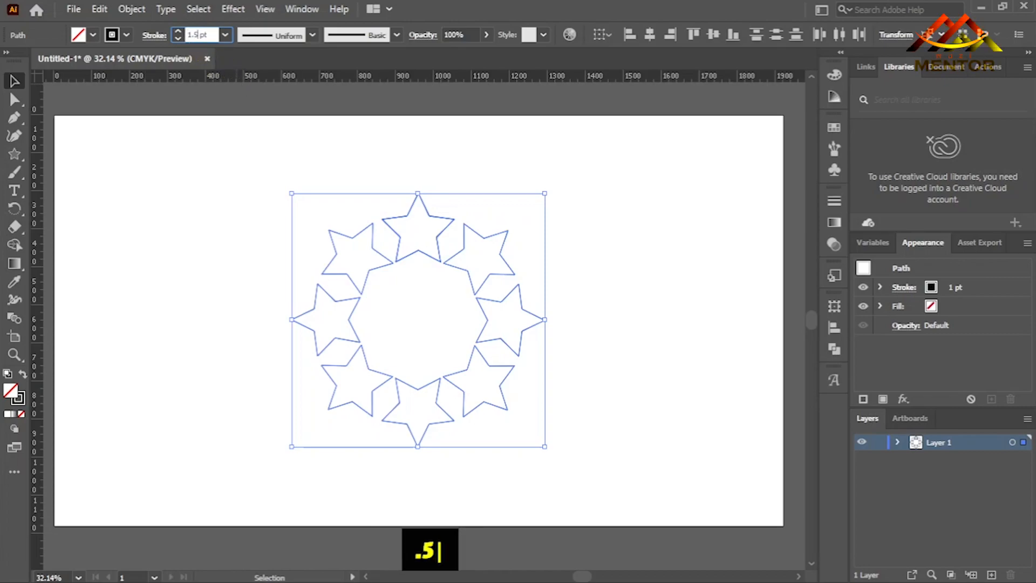
pyautogui.press('Return')
pyautogui.click(198, 278)
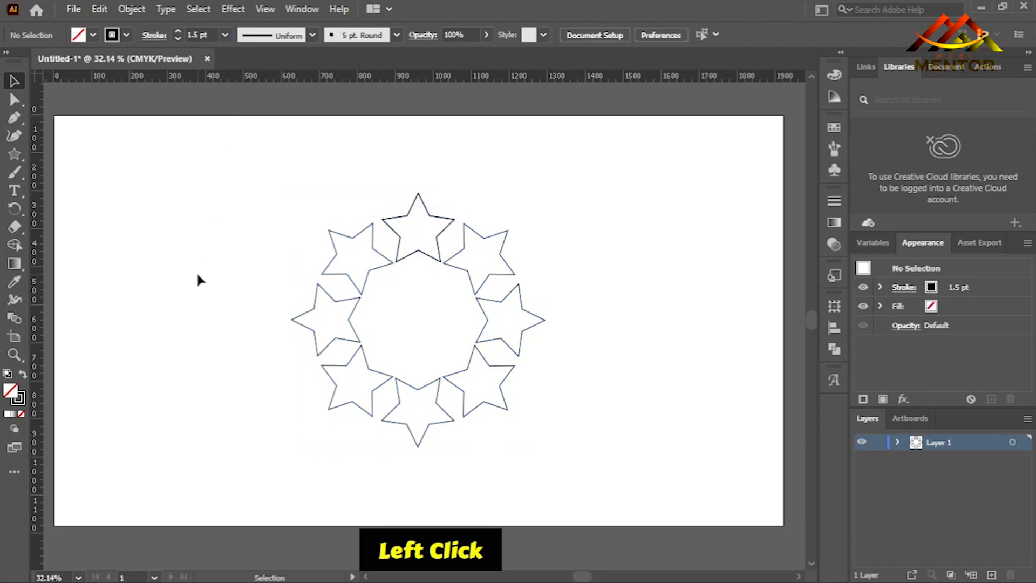
# Select the whole ring of stars, make a blend from it, and deselect the result.
pyautogui.moveTo(238, 181); pyautogui.dragTo(556, 432)
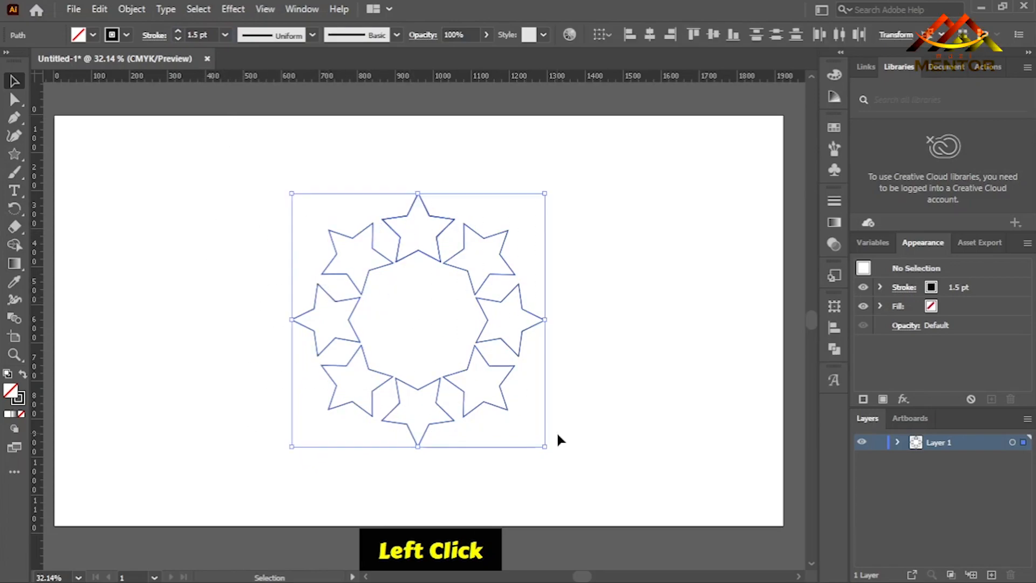
pyautogui.click(132, 10)
pyautogui.moveTo(291, 453)
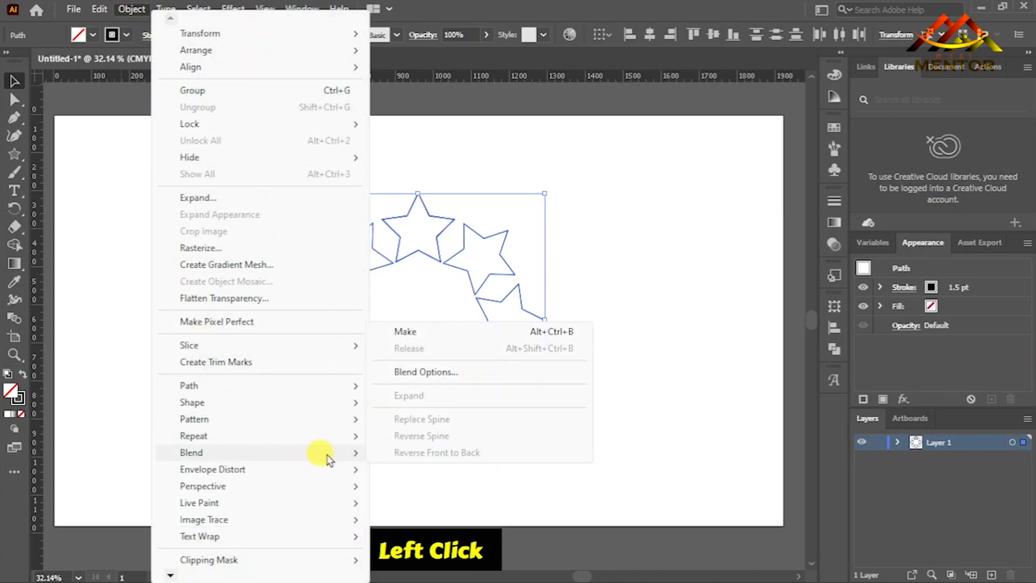
pyautogui.click(421, 333)
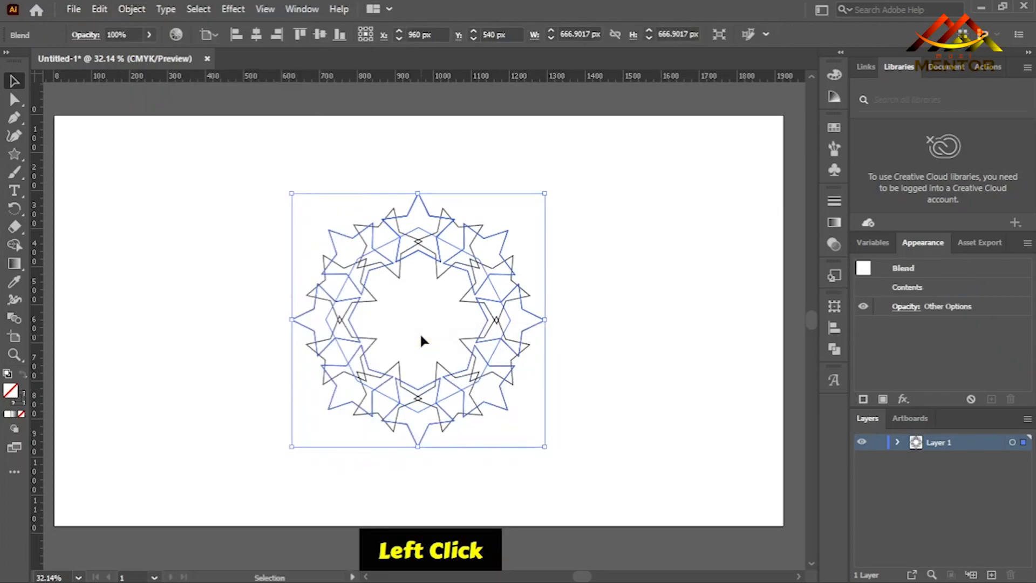
pyautogui.click(216, 296)
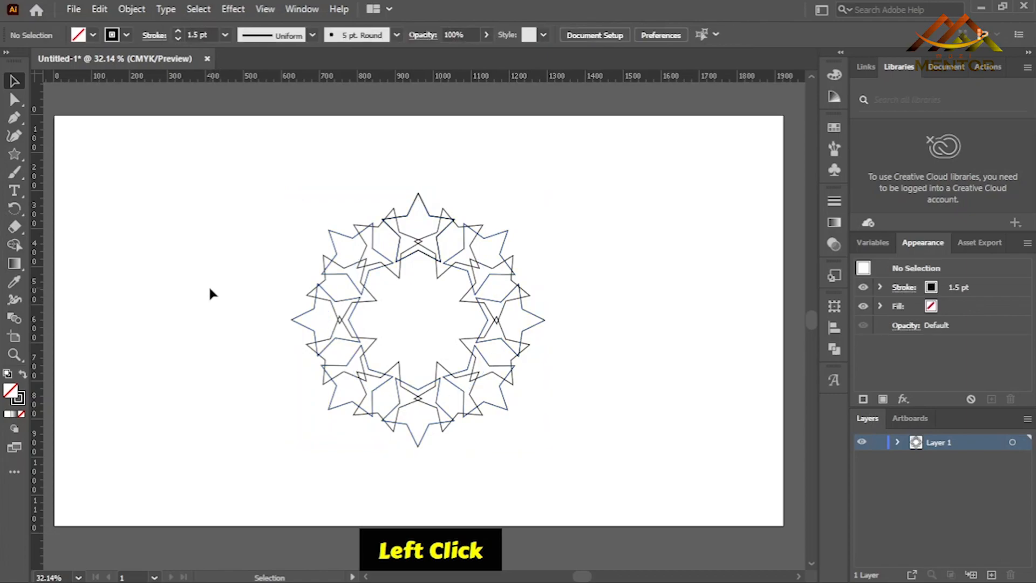
# Select the star blend and change its blend spacing option from Smooth Color to Specified Steps.
pyautogui.click(316, 312)
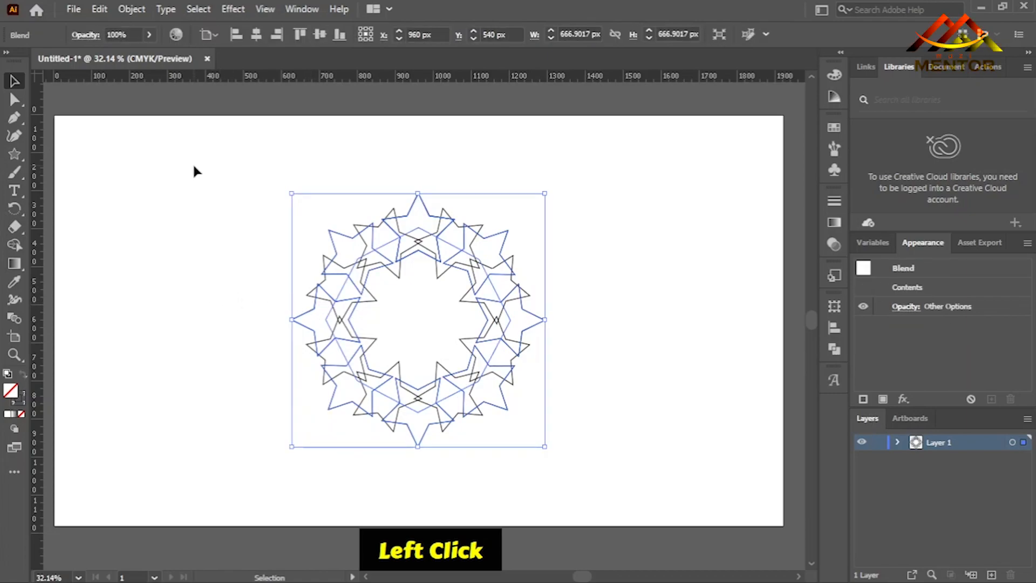
pyautogui.click(131, 9)
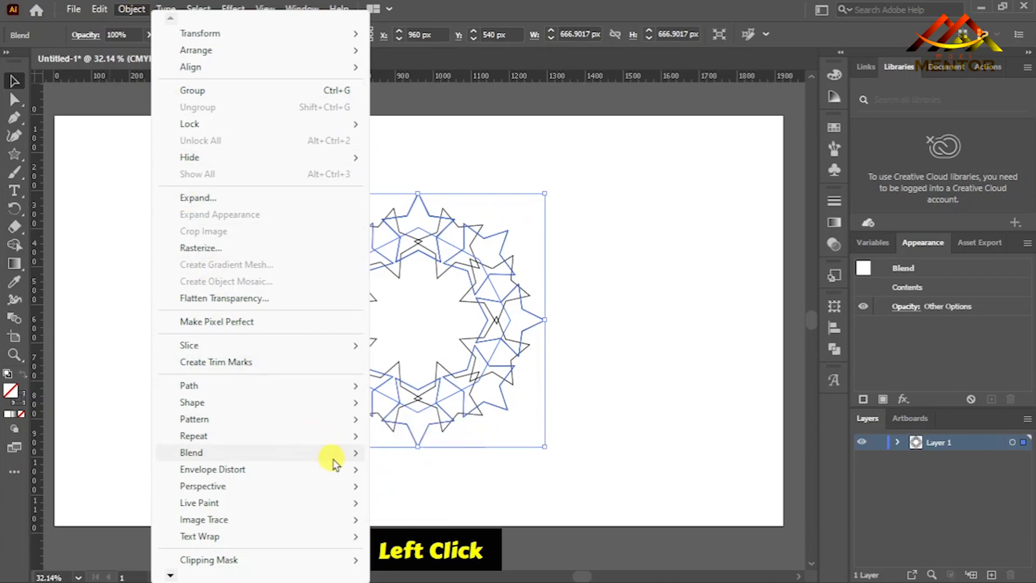
pyautogui.moveTo(335, 453)
pyautogui.click(426, 372)
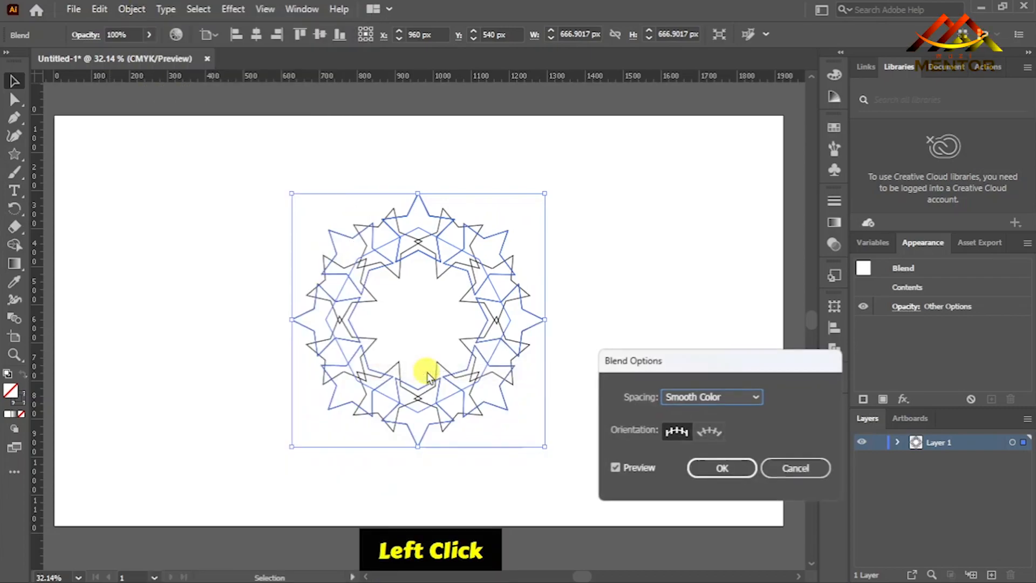
pyautogui.click(718, 398)
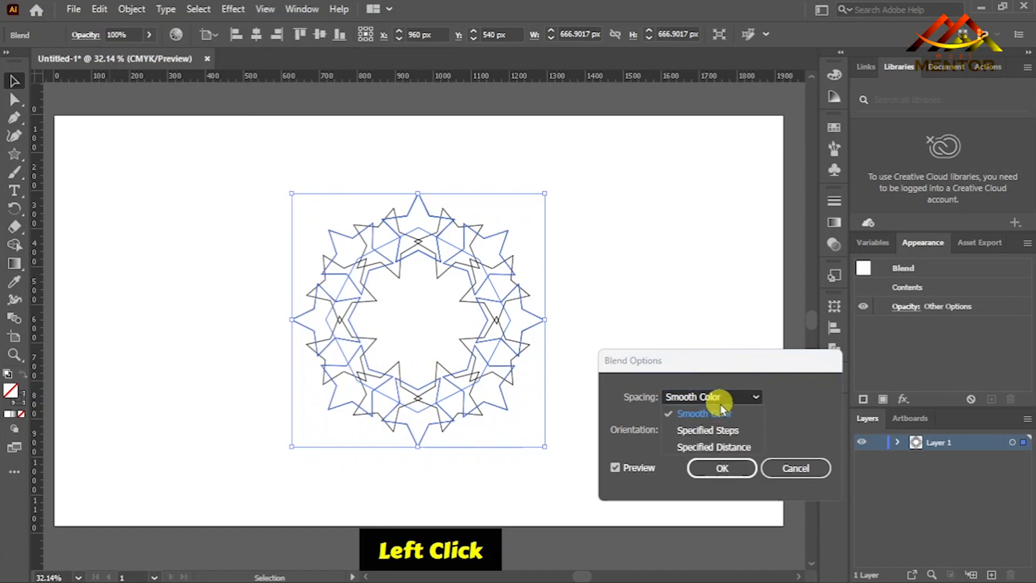
pyautogui.click(788, 394)
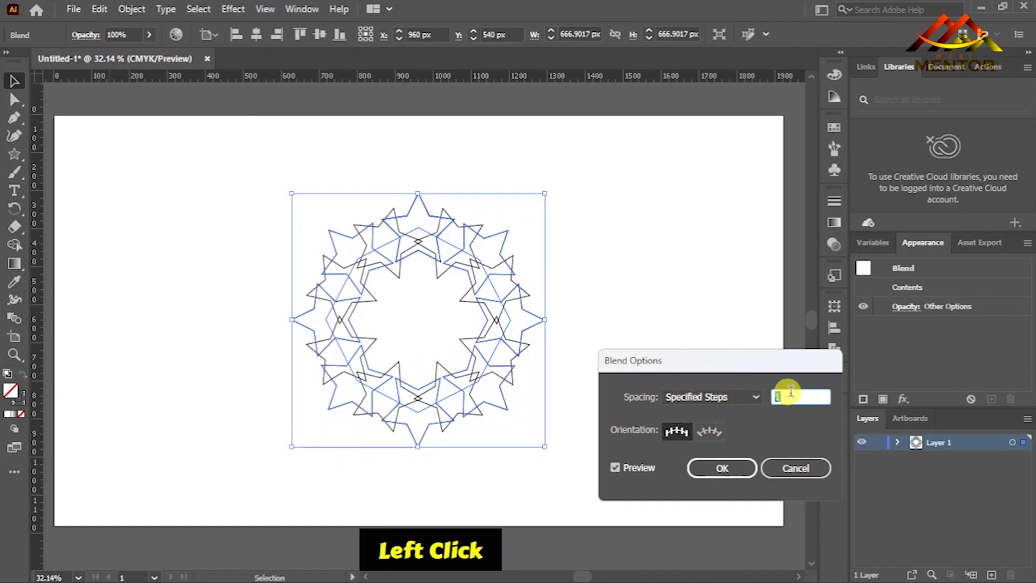
# Set the star blend to 26 specified steps, apply the blend options and deselect the artwork.
pyautogui.press('Up')
pyautogui.press('Up')
pyautogui.press('Up')
pyautogui.press('Up')
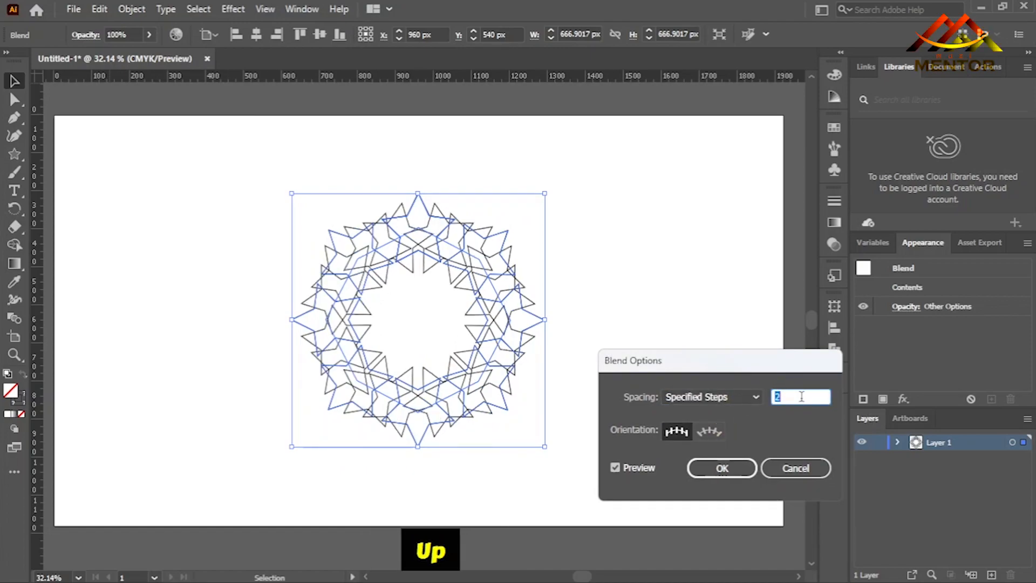
pyautogui.press('Up')
pyautogui.press('Up')
pyautogui.press('Up')
pyautogui.press('Up')
pyautogui.press('Up')
pyautogui.press('Up')
pyautogui.press('Up')
pyautogui.press('Up')
pyautogui.press('Up')
pyautogui.press('Up')
pyautogui.press('Up')
pyautogui.press('Up')
pyautogui.press('Up')
pyautogui.press('Up')
pyautogui.press('Up')
pyautogui.press('Up')
pyautogui.press('Up')
pyautogui.press('Up')
pyautogui.press('Up')
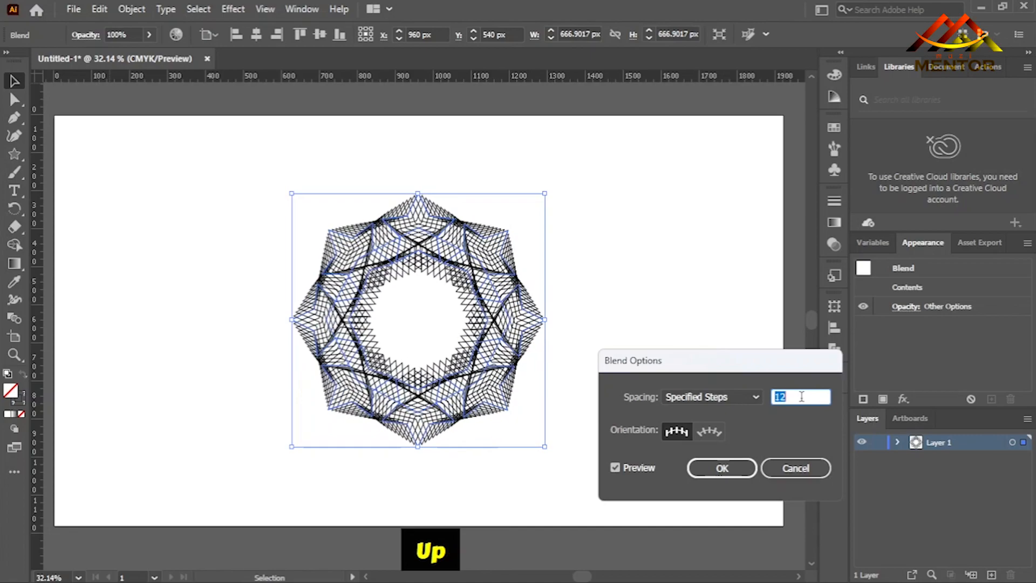
pyautogui.press('Up')
pyautogui.press('Up')
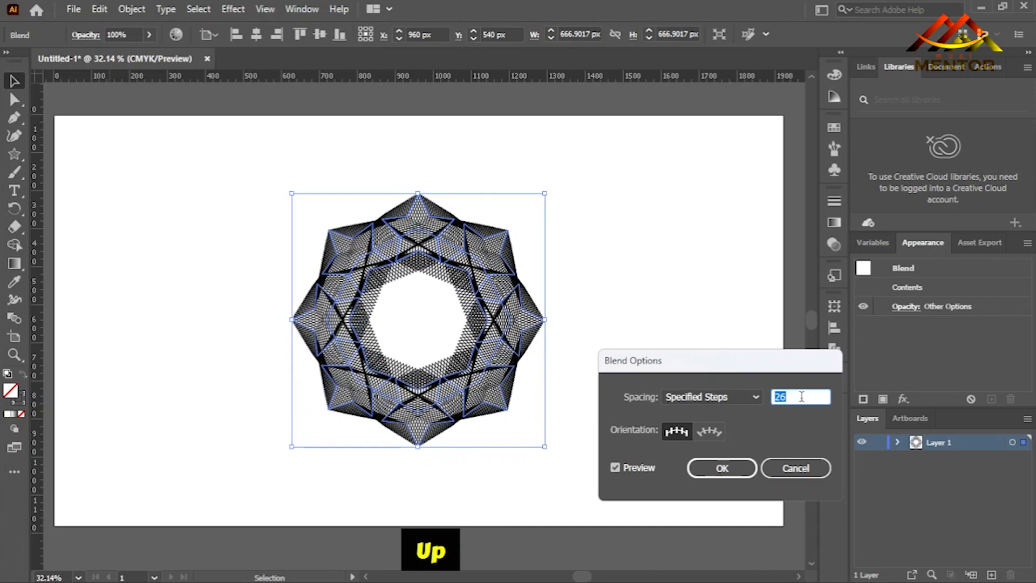
pyautogui.press('Up')
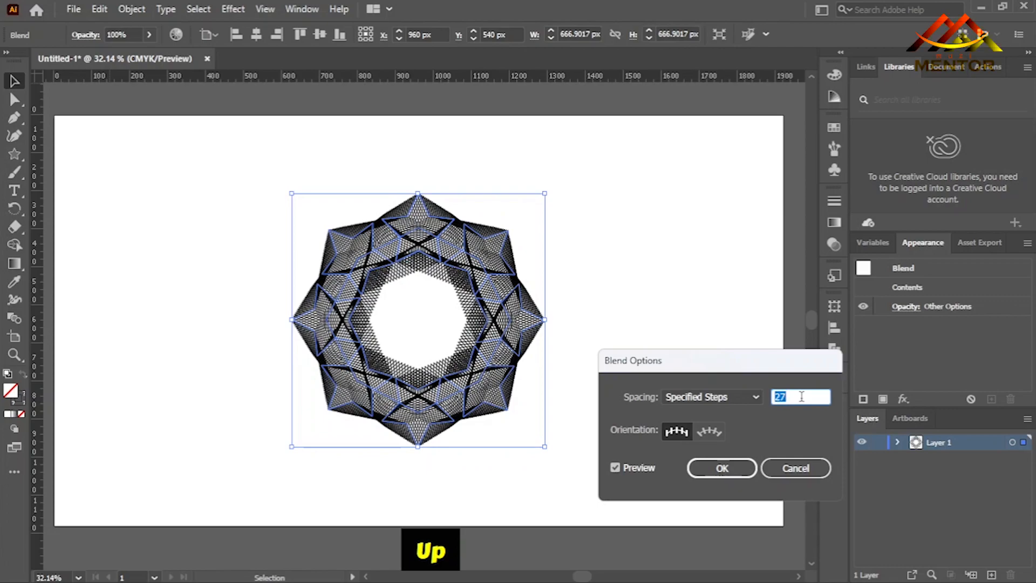
pyautogui.press('Down')
pyautogui.press('Up')
pyautogui.press('Up')
pyautogui.press('Up')
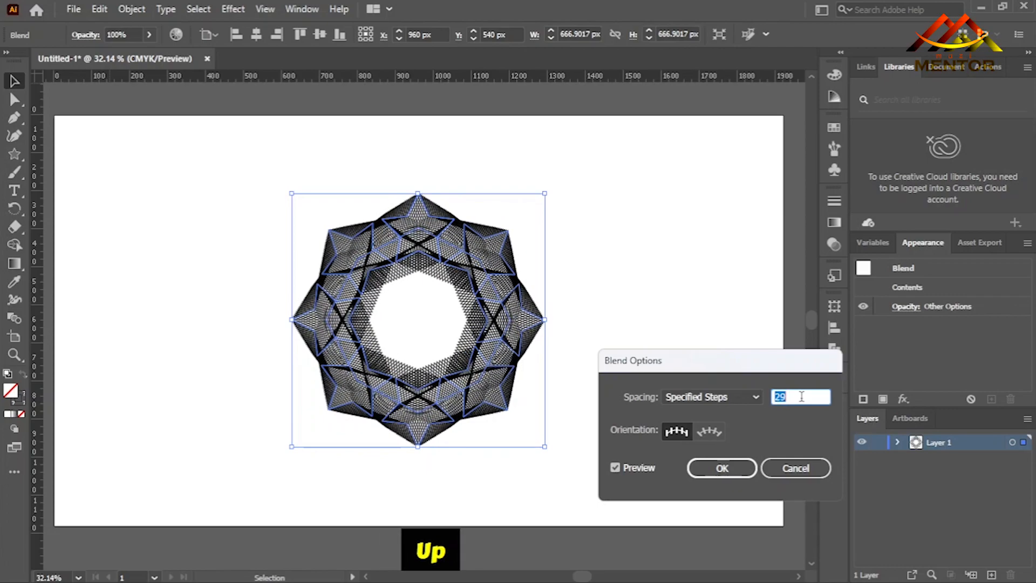
pyautogui.press('Down')
pyautogui.press('Down')
pyautogui.press('Down')
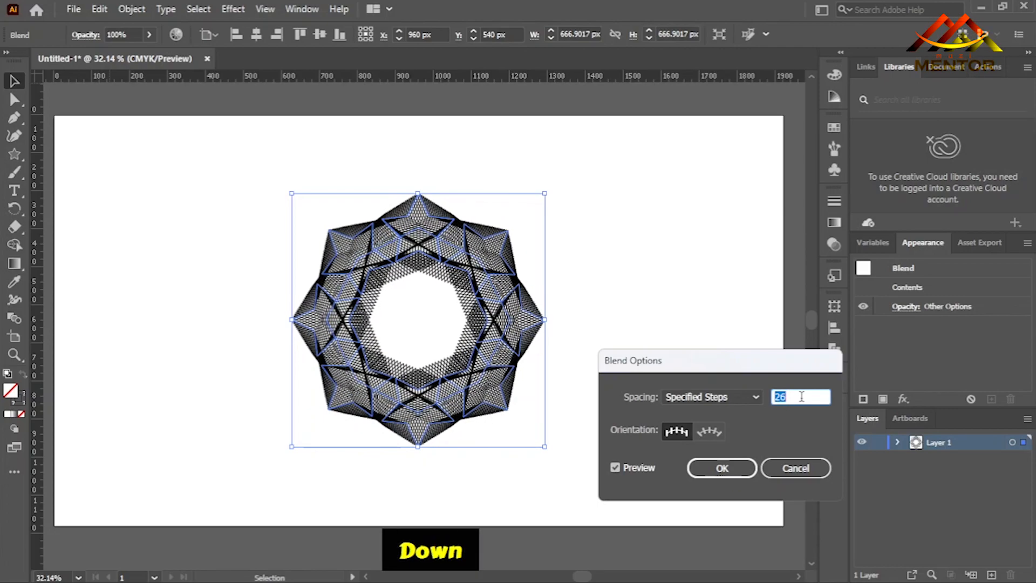
pyautogui.click(734, 468)
pyautogui.click(608, 339)
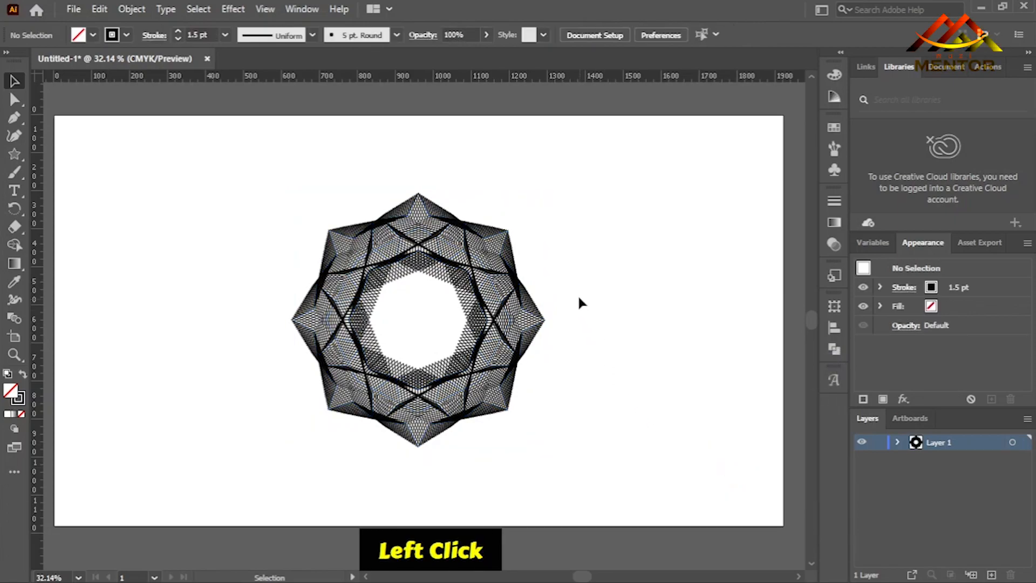
# Scale the blended ring up proportionally from its center until it nearly fills the artboard's height, and deselect it.
pyautogui.click(512, 286)
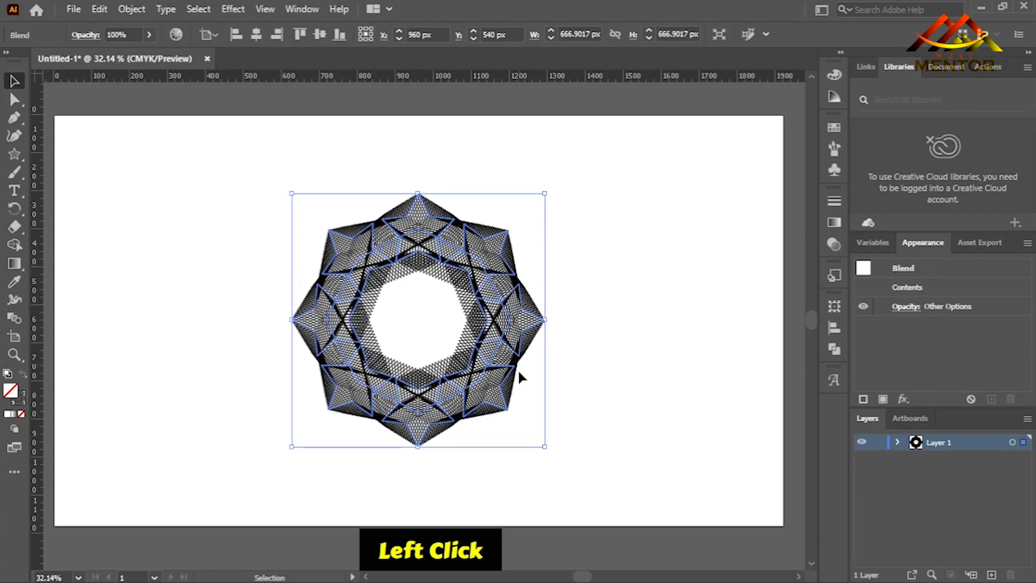
pyautogui.press('alt')
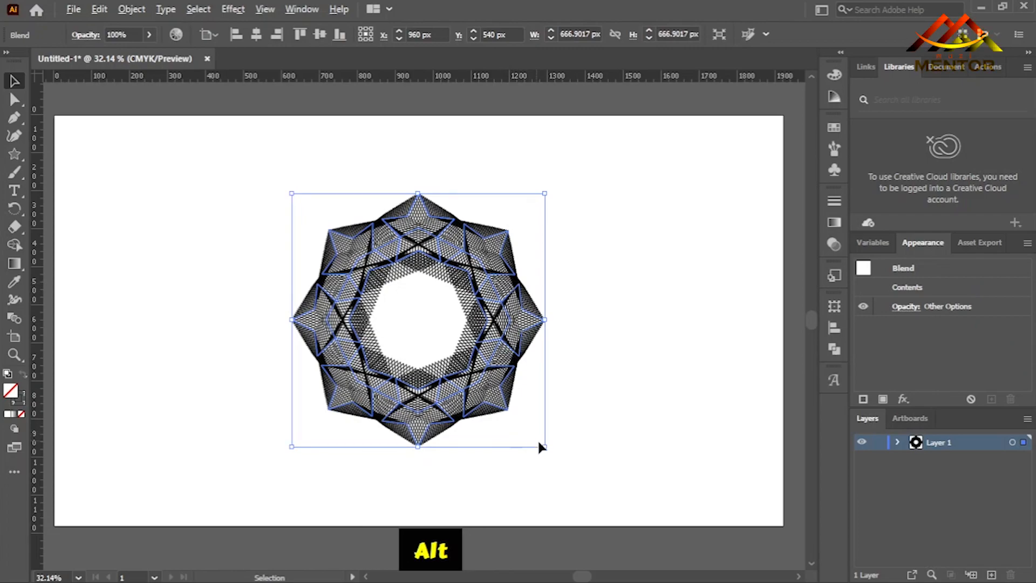
pyautogui.press('shift')
pyautogui.moveTo(542, 444); pyautogui.dragTo(653, 507)
pyautogui.click(672, 315)
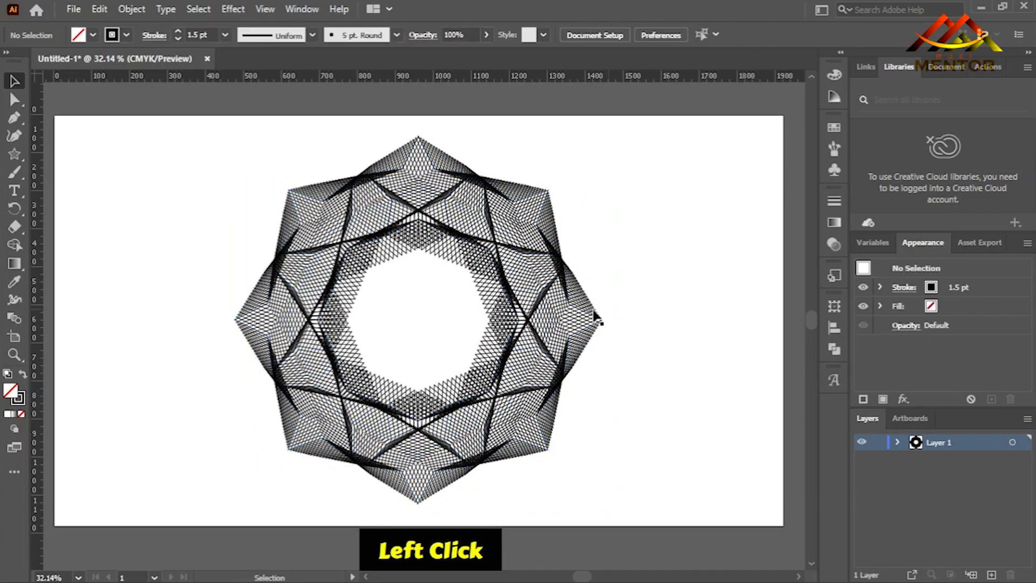
# Isolate the blend and set the upper-left star's stroke color to red C=15 M=100 Y=90 K=10.
pyautogui.doubleClick(546, 316)
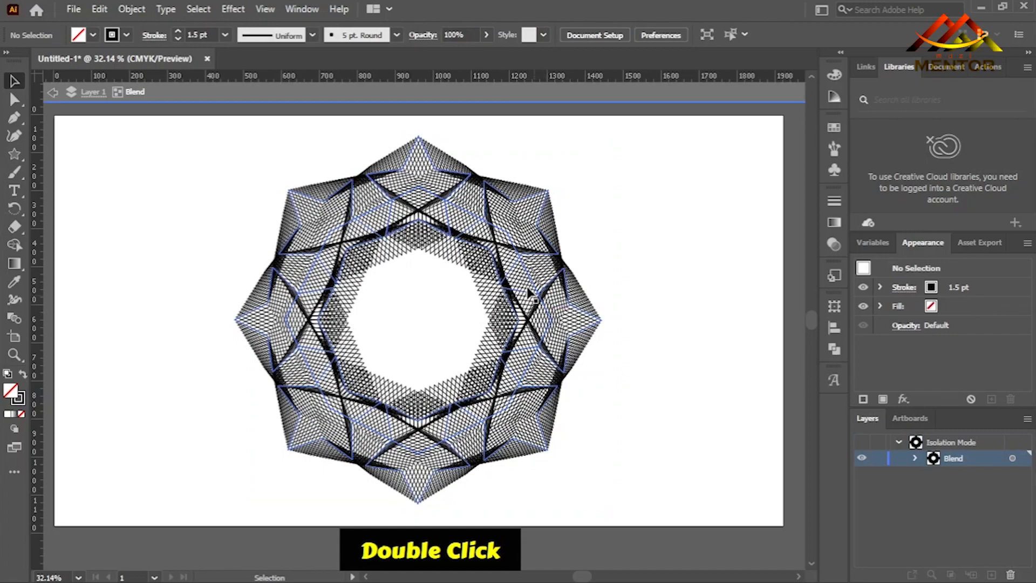
pyautogui.click(298, 258)
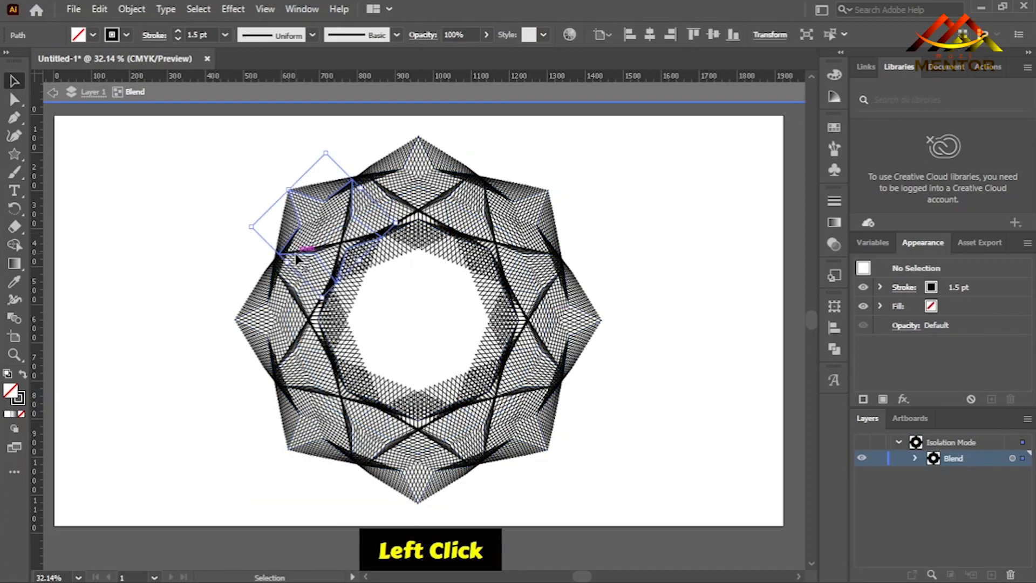
pyautogui.click(127, 34)
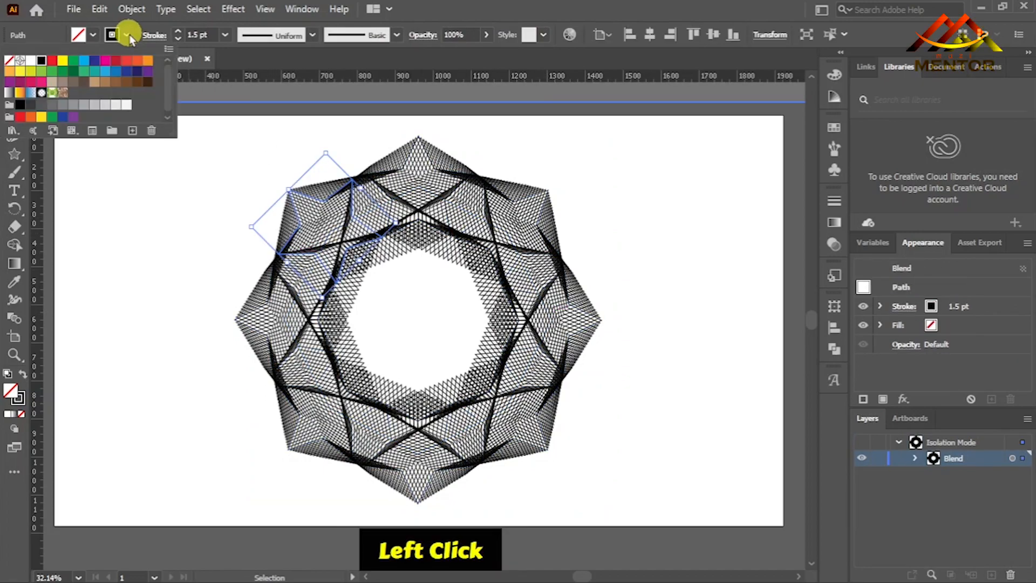
pyautogui.click(117, 61)
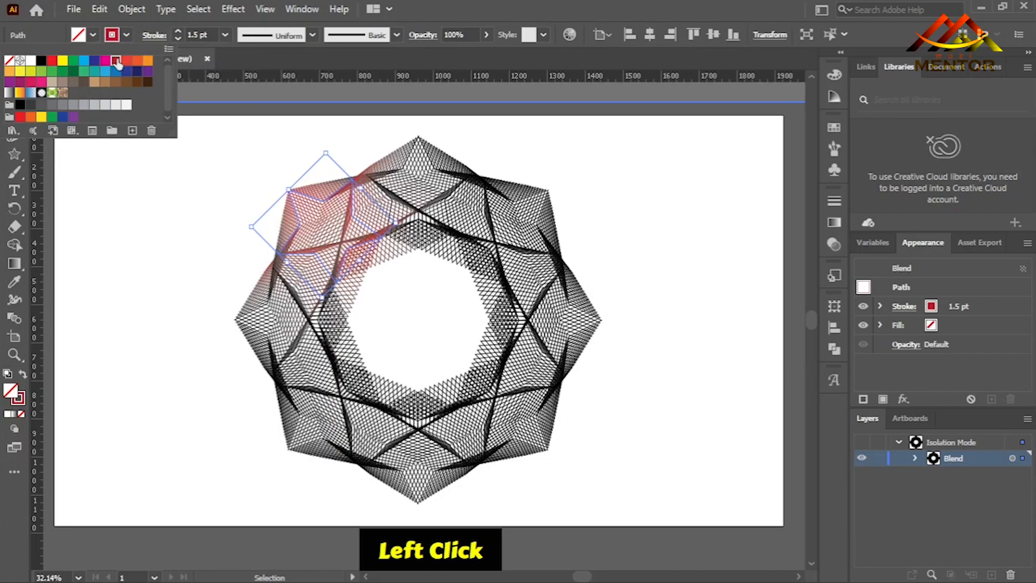
# Try red and yellow strokes on the topmost star, and settle on blue C=100 M=95 Y=5 K=0.
pyautogui.click(429, 172)
pyautogui.click(434, 168)
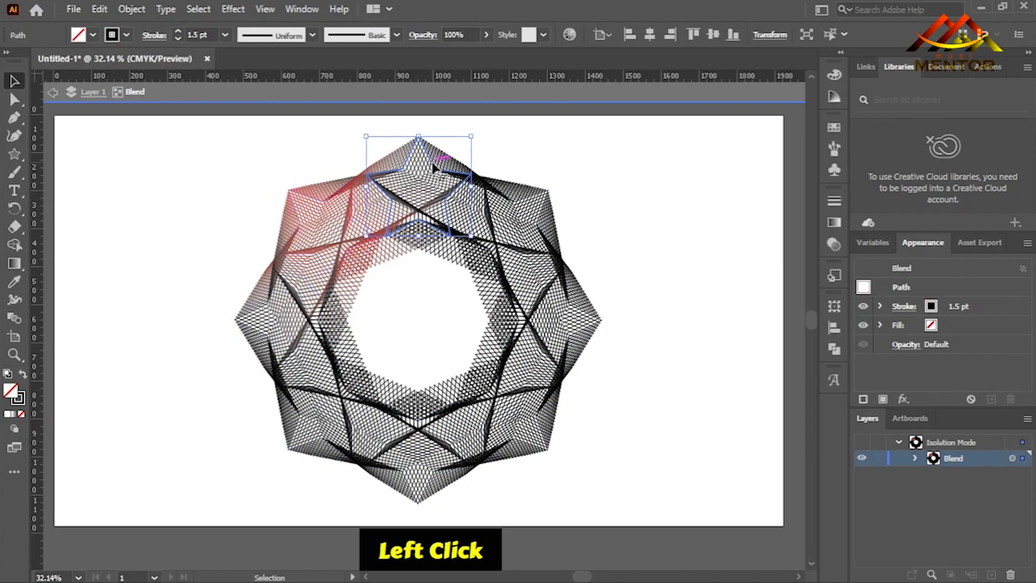
pyautogui.click(125, 34)
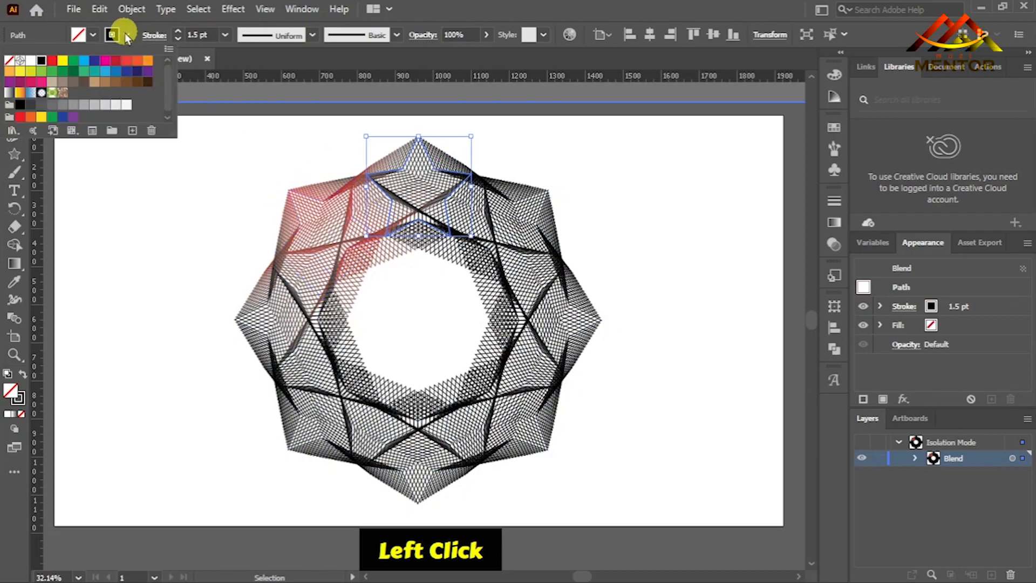
pyautogui.click(128, 60)
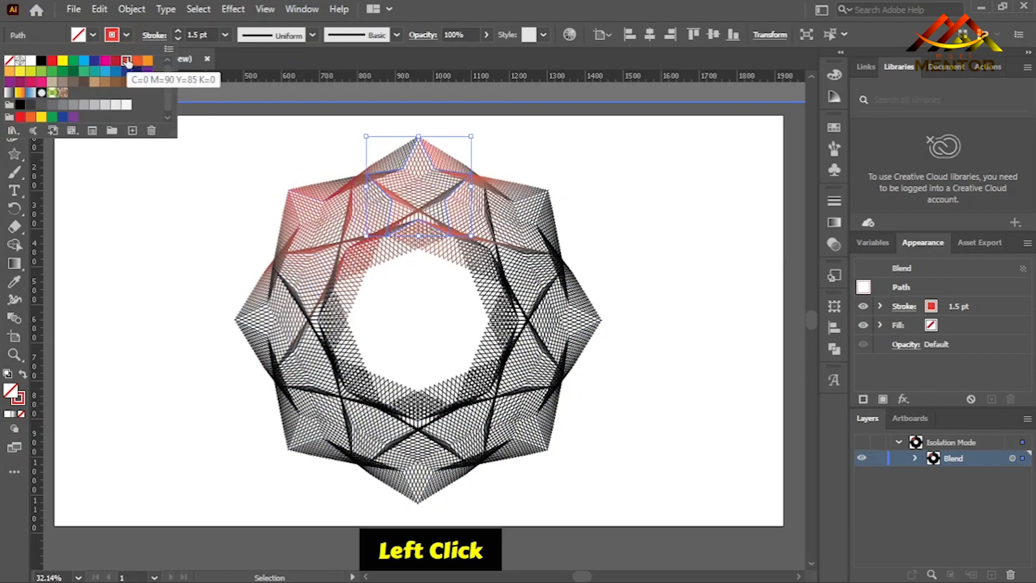
pyautogui.click(62, 61)
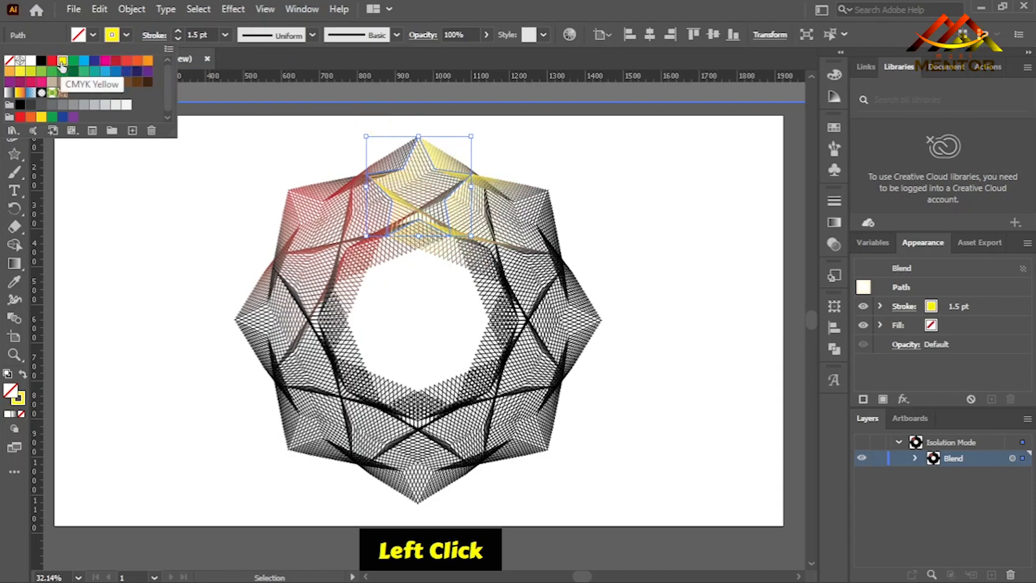
pyautogui.click(129, 76)
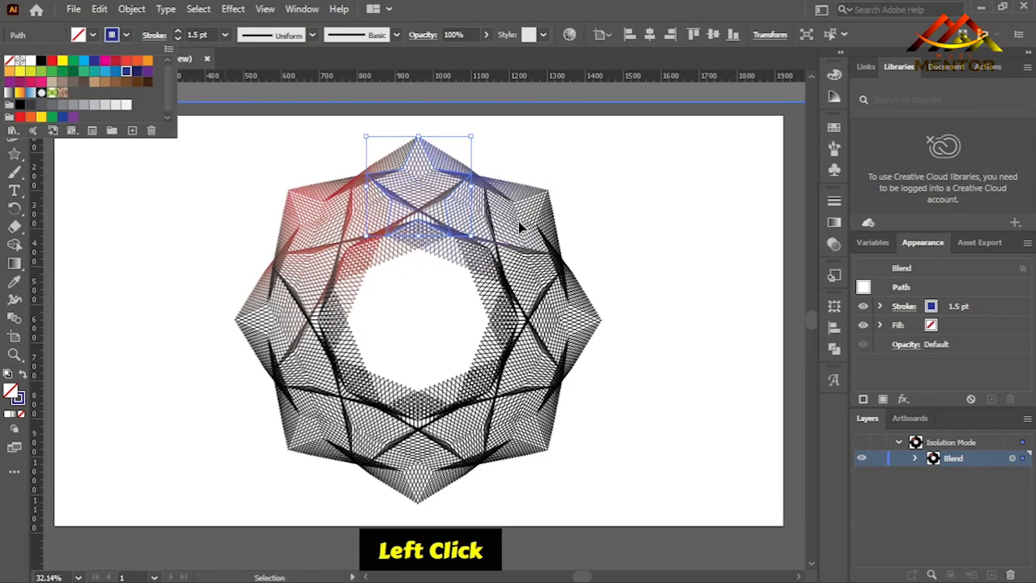
# Set the stroke color of the upper-right star in the blend to cyan.
pyautogui.click(555, 197)
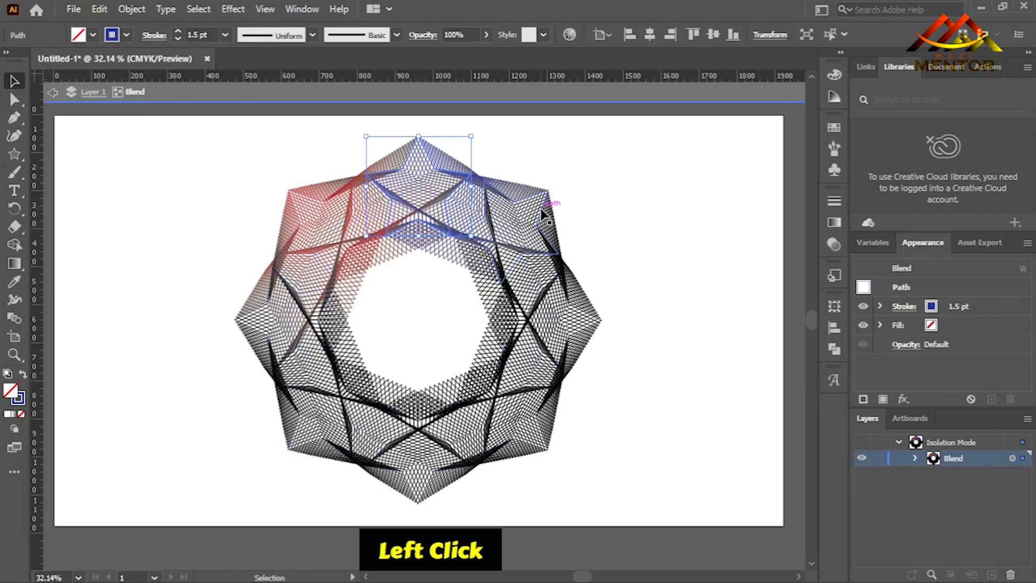
pyautogui.click(545, 212)
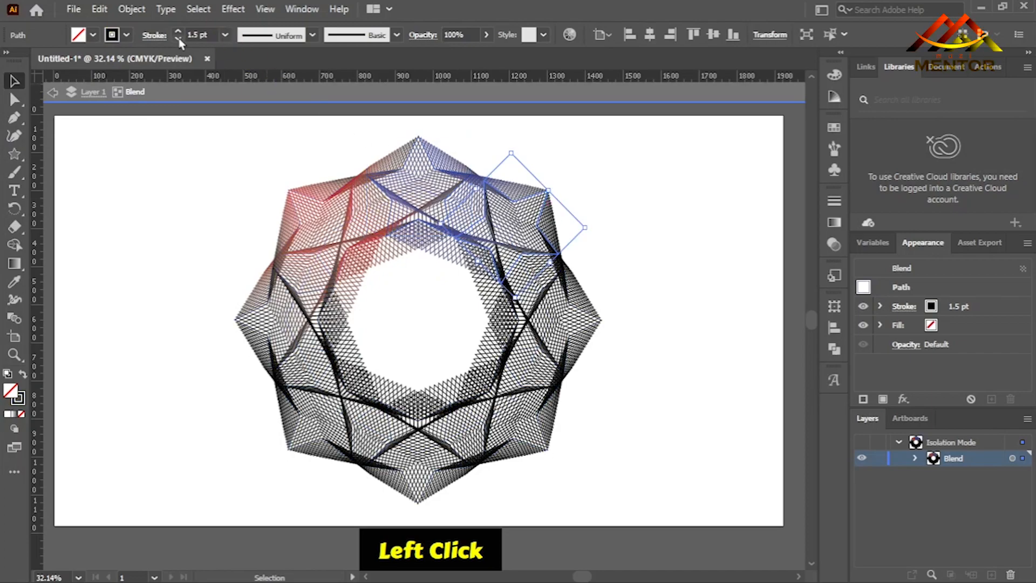
pyautogui.click(128, 37)
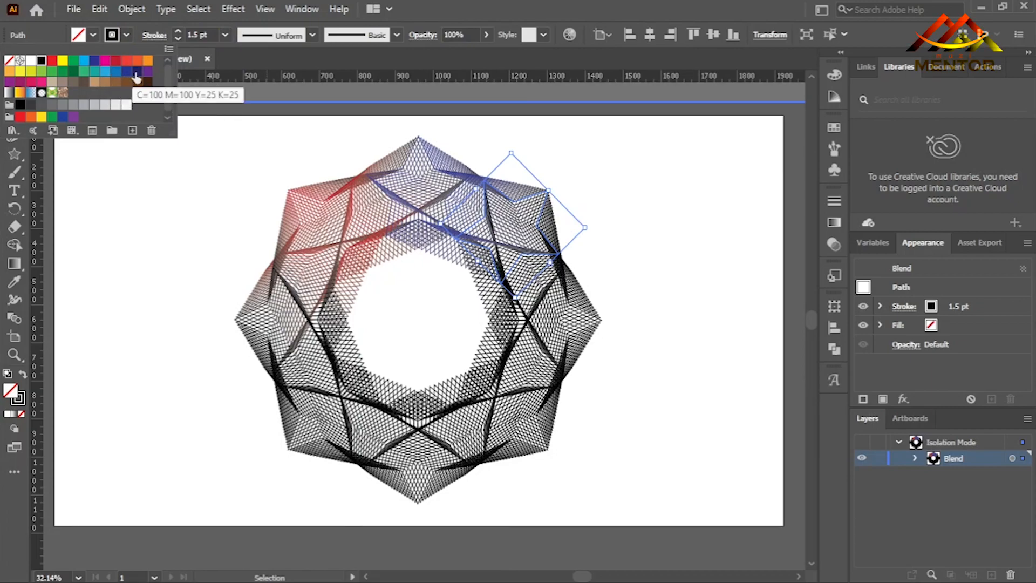
pyautogui.click(83, 60)
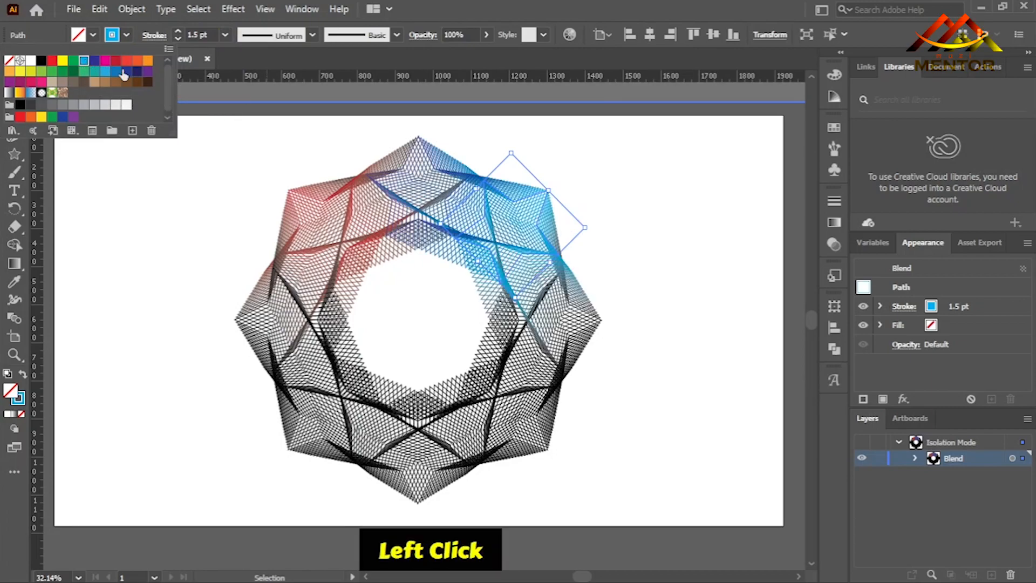
# Set the stroke color of the rightmost star in the blend to CMYK Yellow.
pyautogui.click(613, 314)
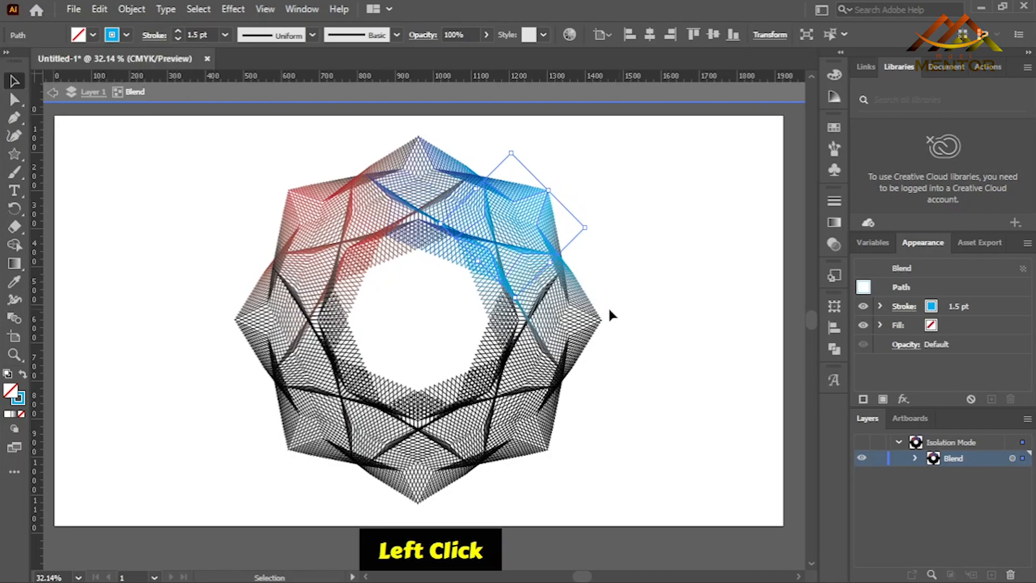
pyautogui.click(577, 314)
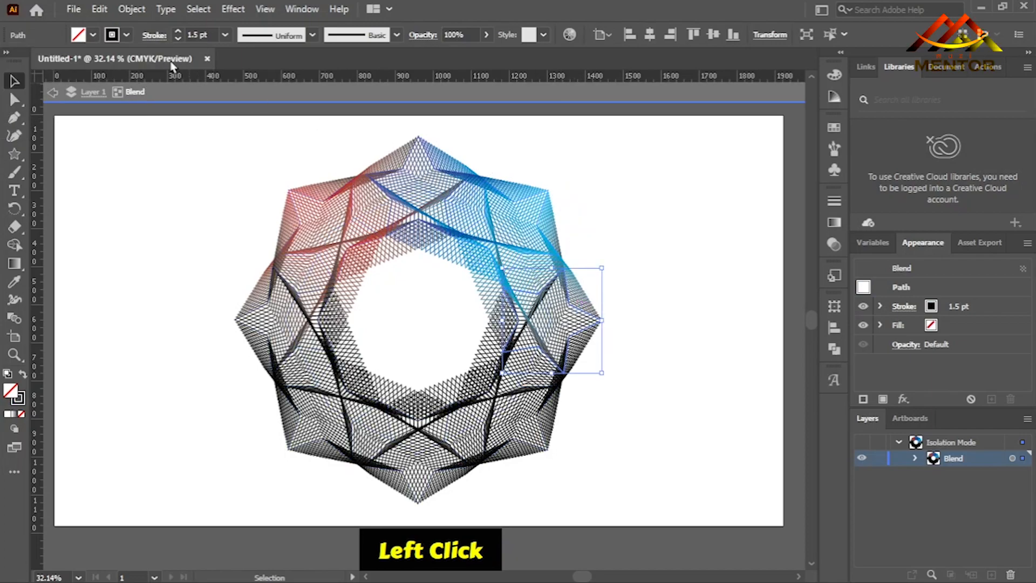
pyautogui.click(127, 35)
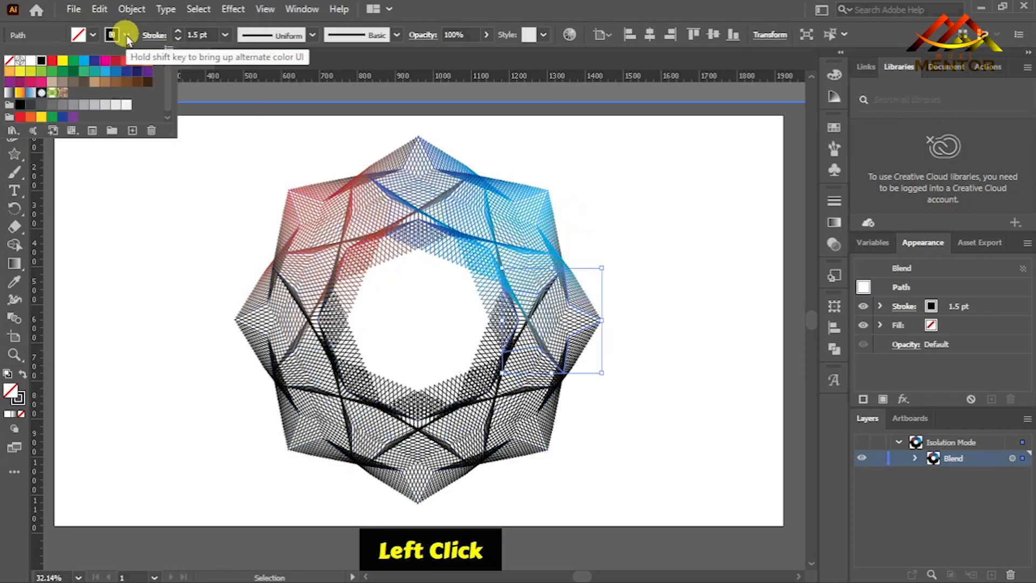
pyautogui.click(61, 61)
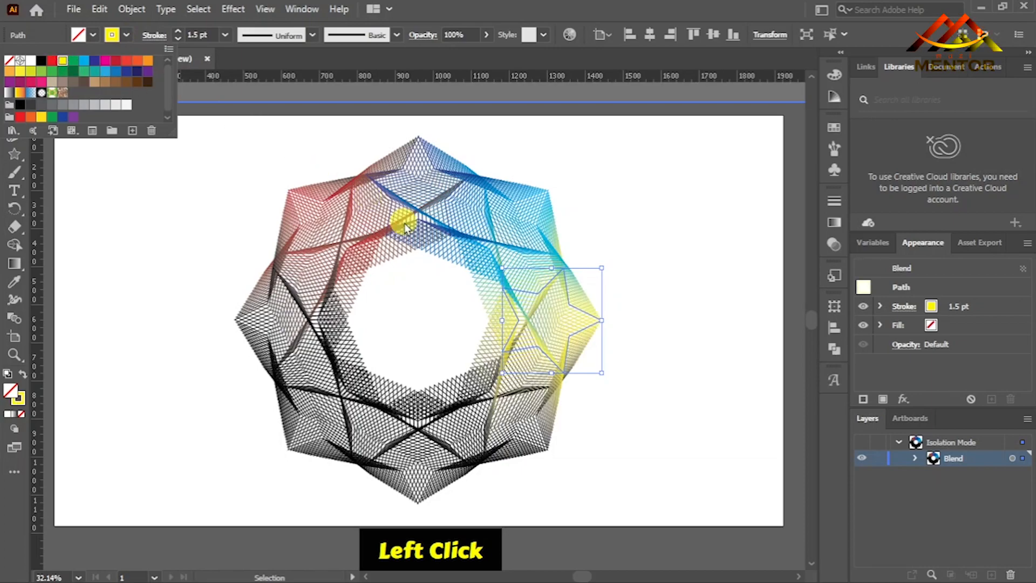
# Set the stroke color of the lower-right star in the blend to green C=50 M=0 Y=100 K=0.
pyautogui.click(630, 386)
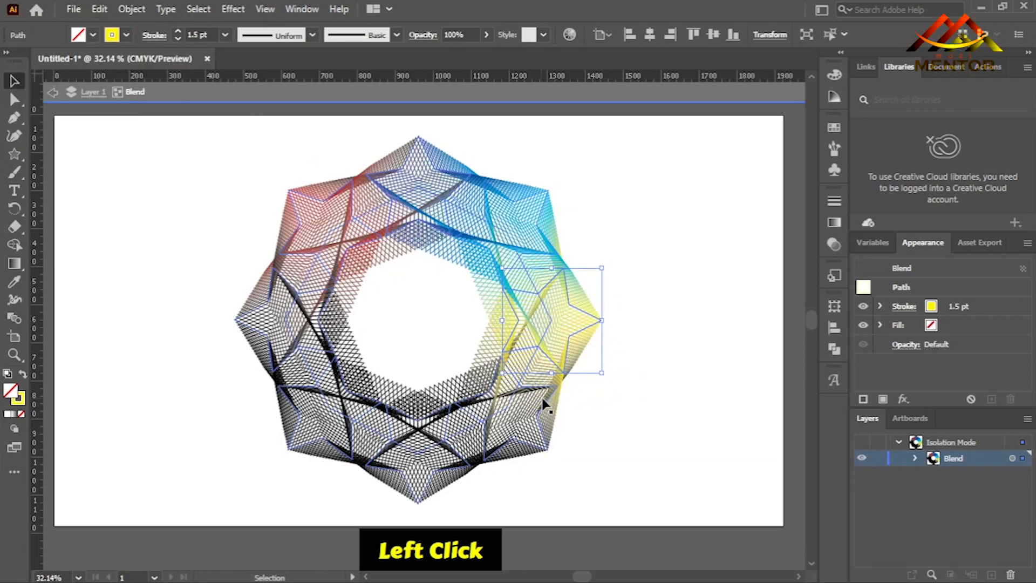
pyautogui.click(547, 422)
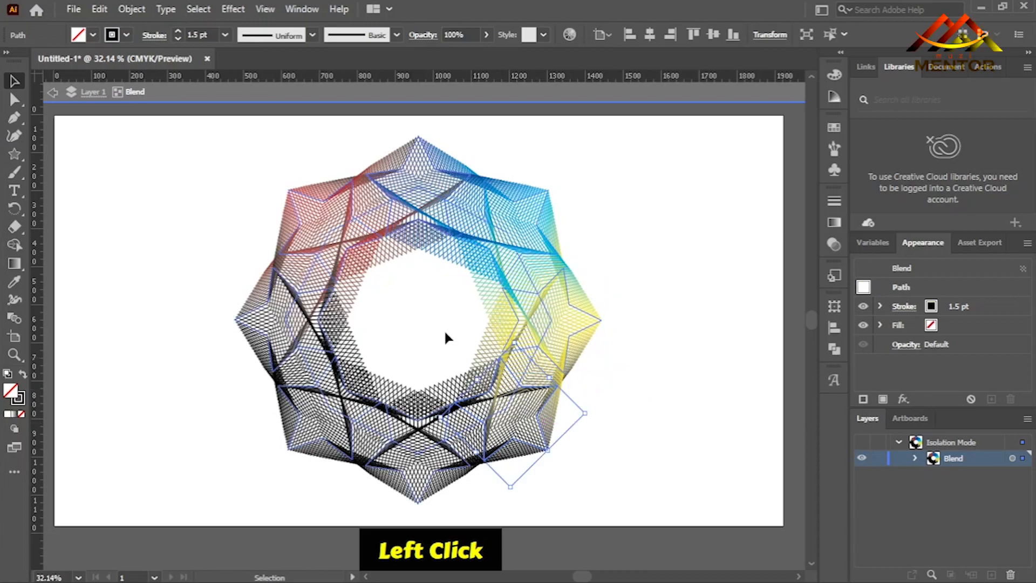
pyautogui.click(126, 34)
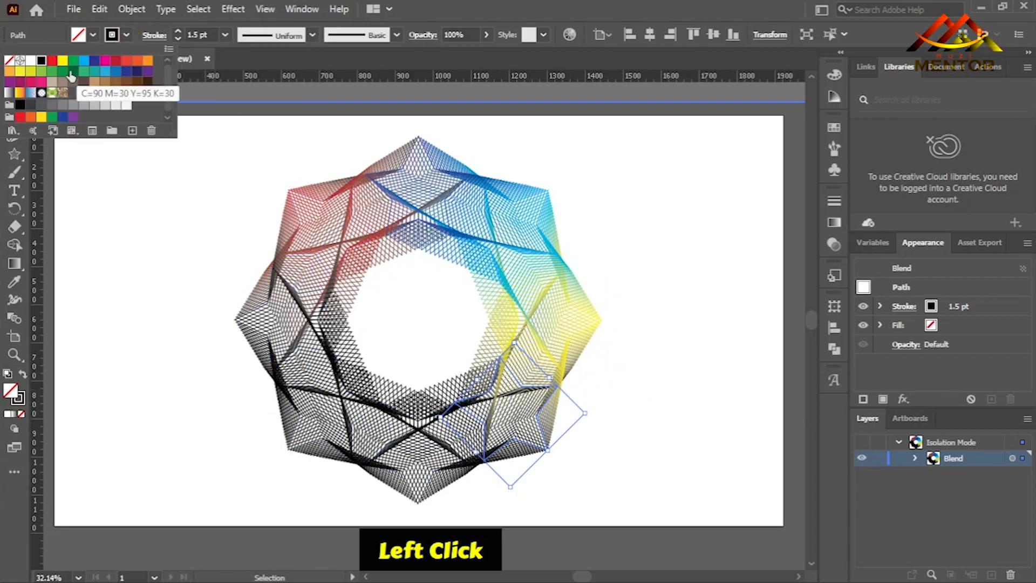
pyautogui.click(41, 73)
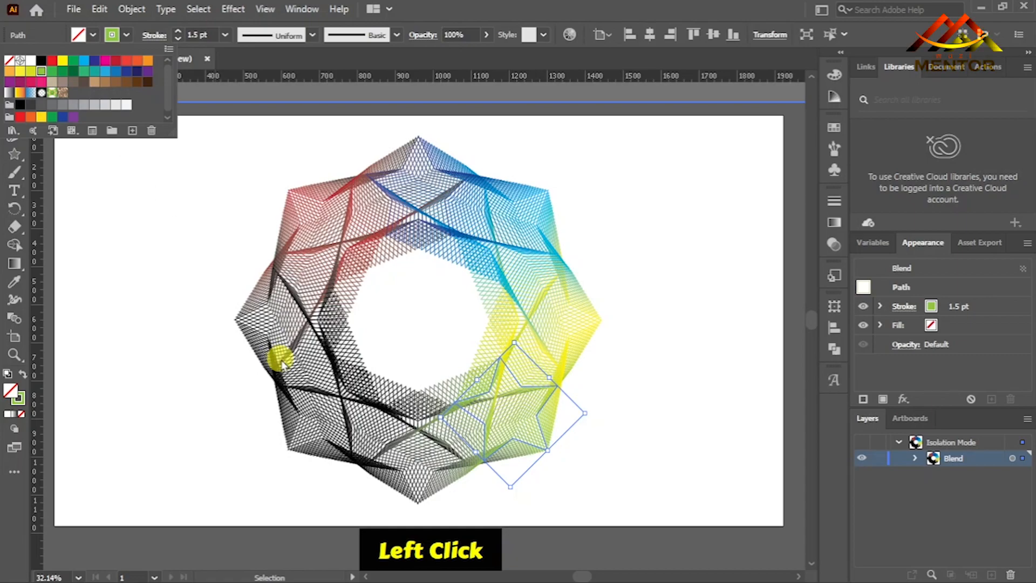
pyautogui.click(378, 497)
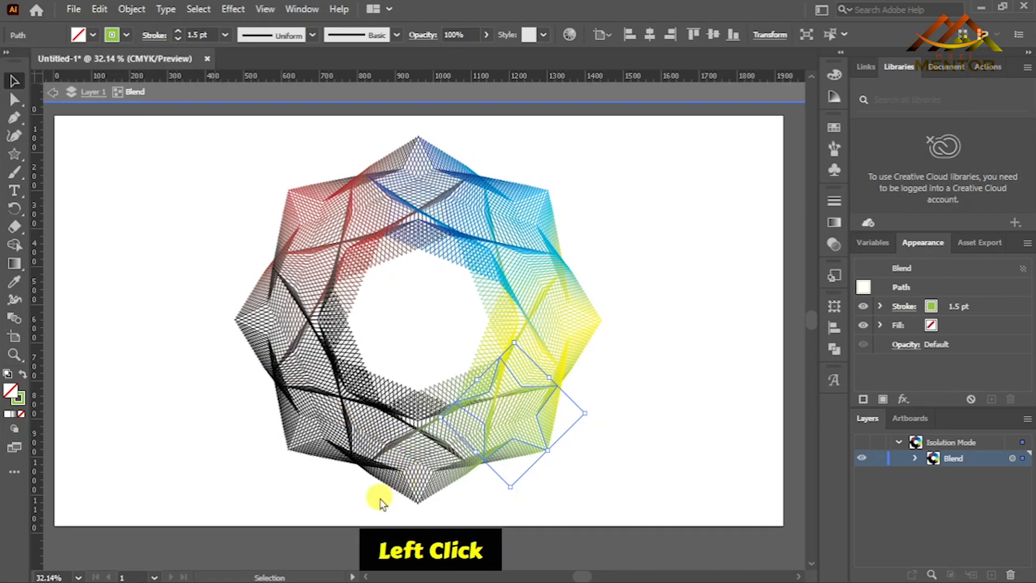
# Set the stroke color of the bottommost star in the blend to dark green.
pyautogui.click(409, 490)
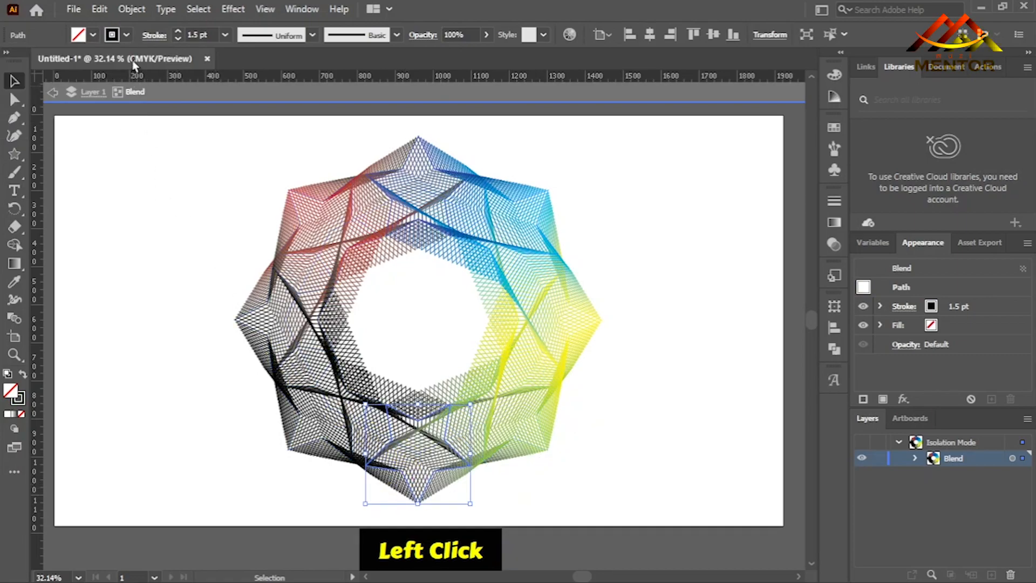
pyautogui.click(127, 37)
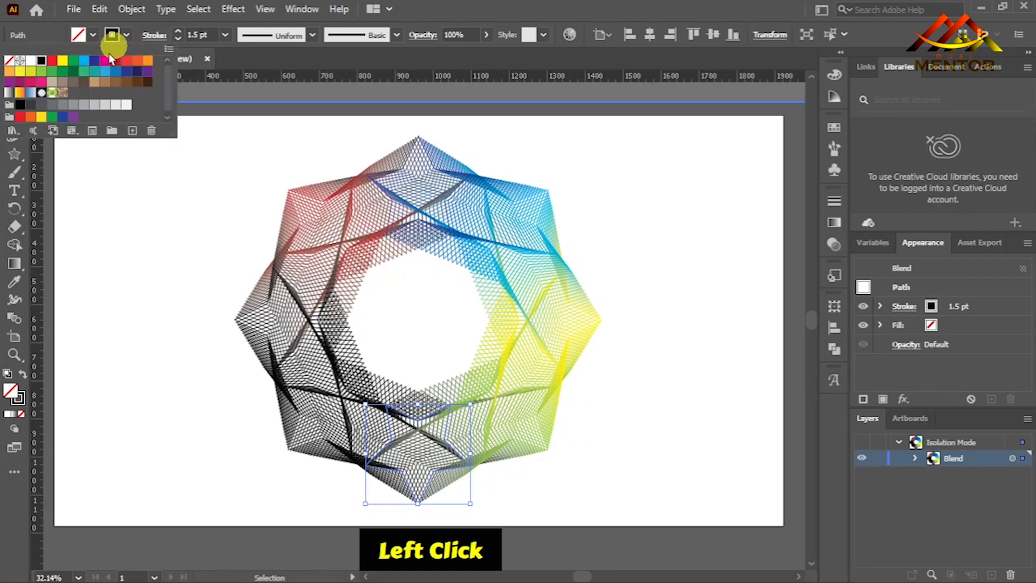
pyautogui.click(73, 73)
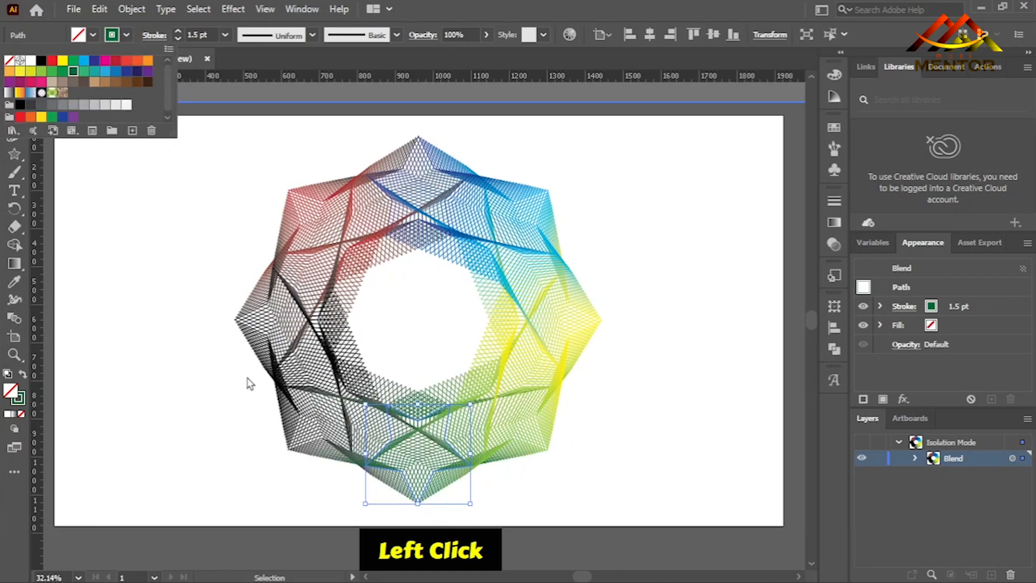
pyautogui.click(260, 467)
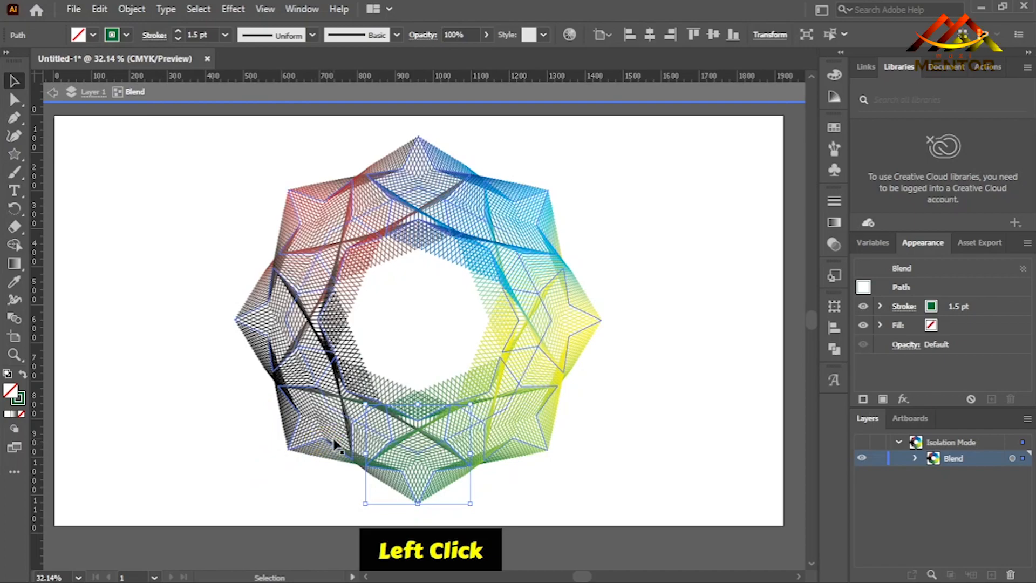
# Set the stroke color of the lower-left star in the blend to purple C=75 M=100 Y=0 K=0.
pyautogui.click(334, 444)
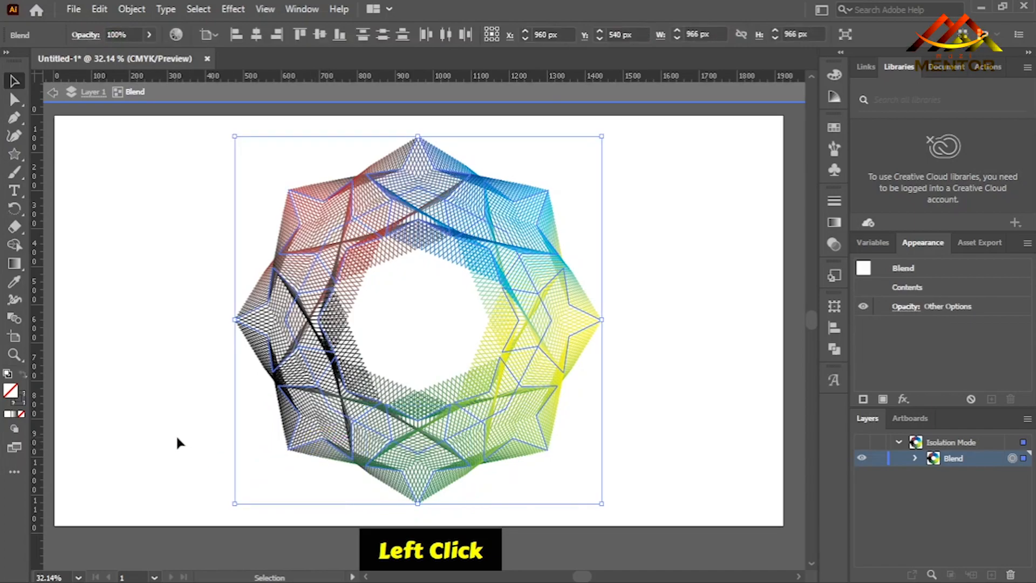
pyautogui.click(176, 434)
pyautogui.click(309, 441)
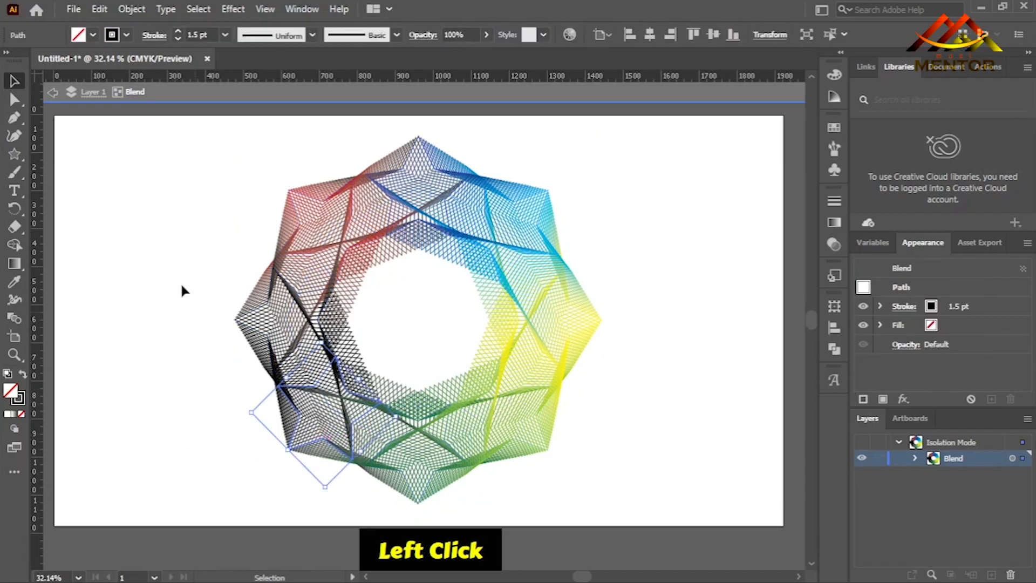
pyautogui.click(127, 34)
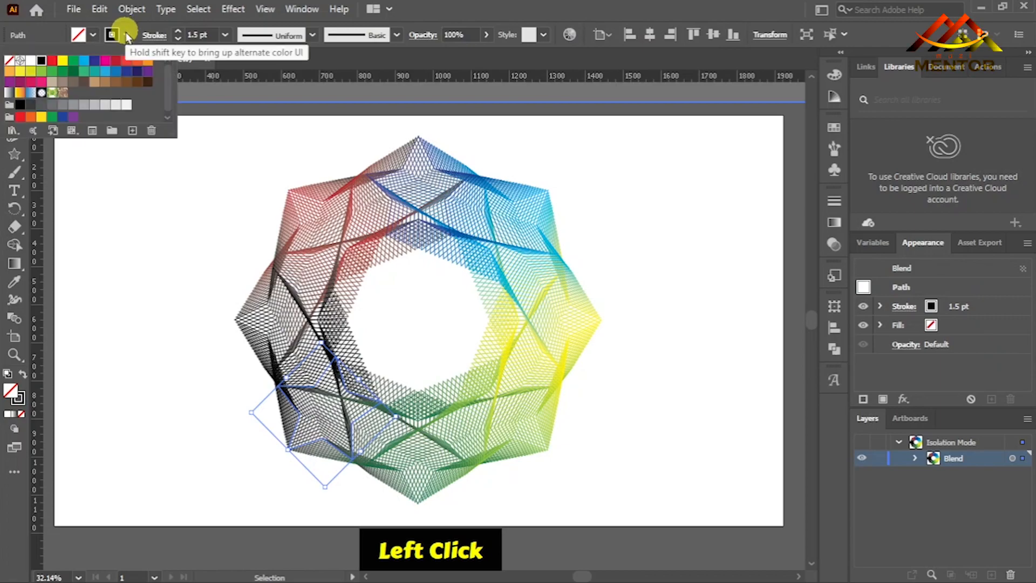
pyautogui.click(146, 74)
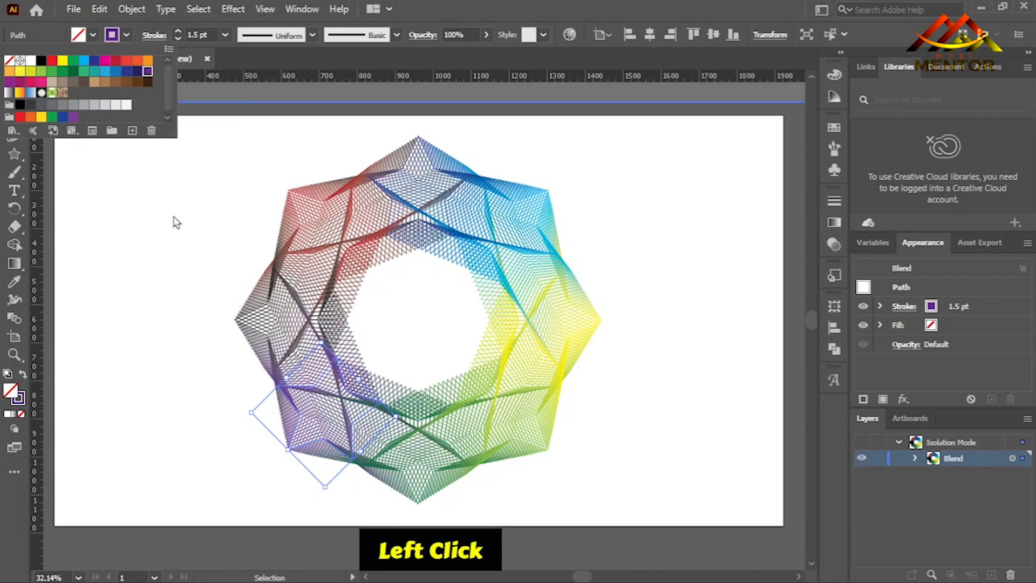
pyautogui.click(227, 361)
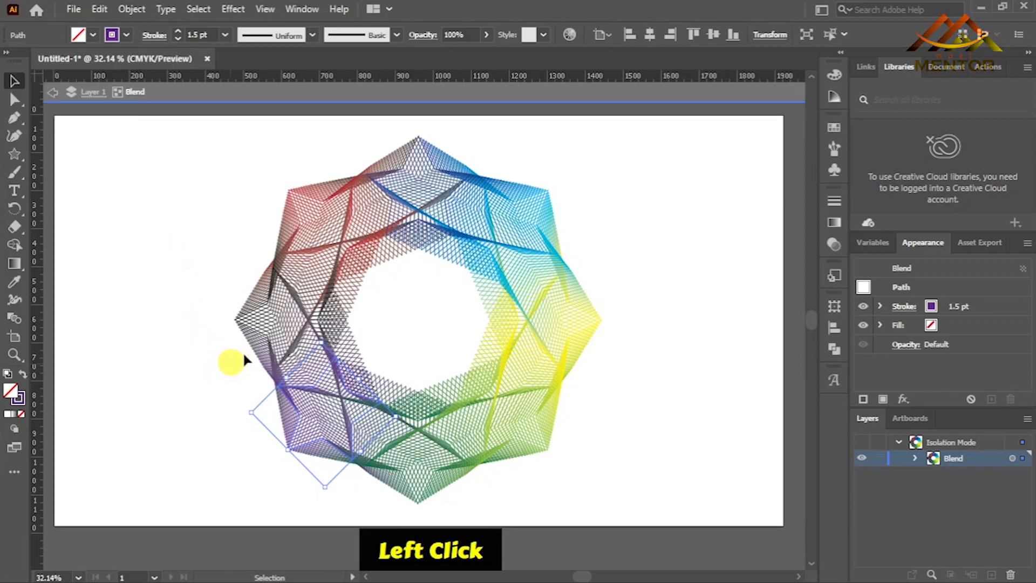
# Try magenta and orange-red strokes on the leftmost star, settle on orange, and clear the selection.
pyautogui.click(269, 343)
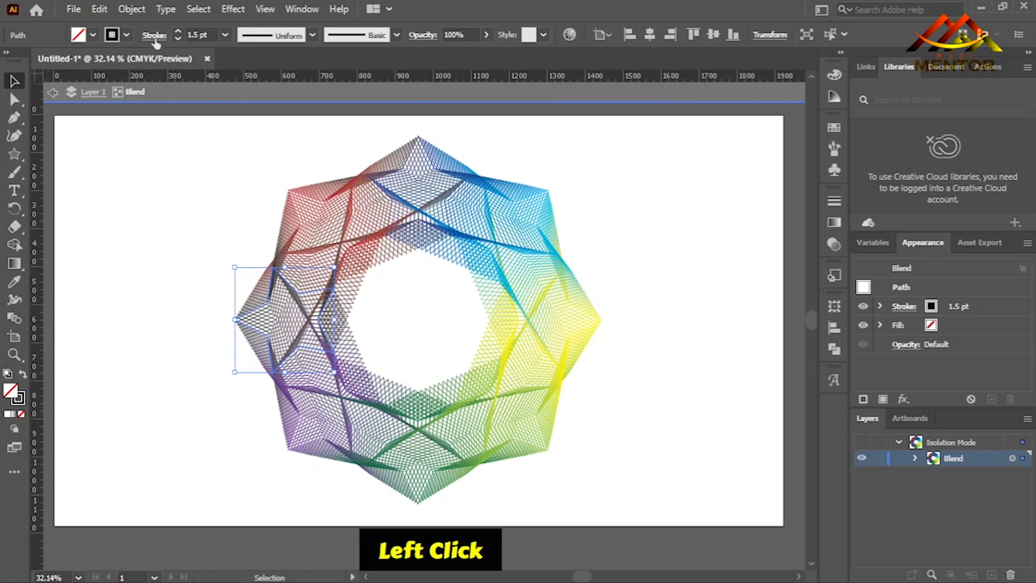
pyautogui.click(127, 35)
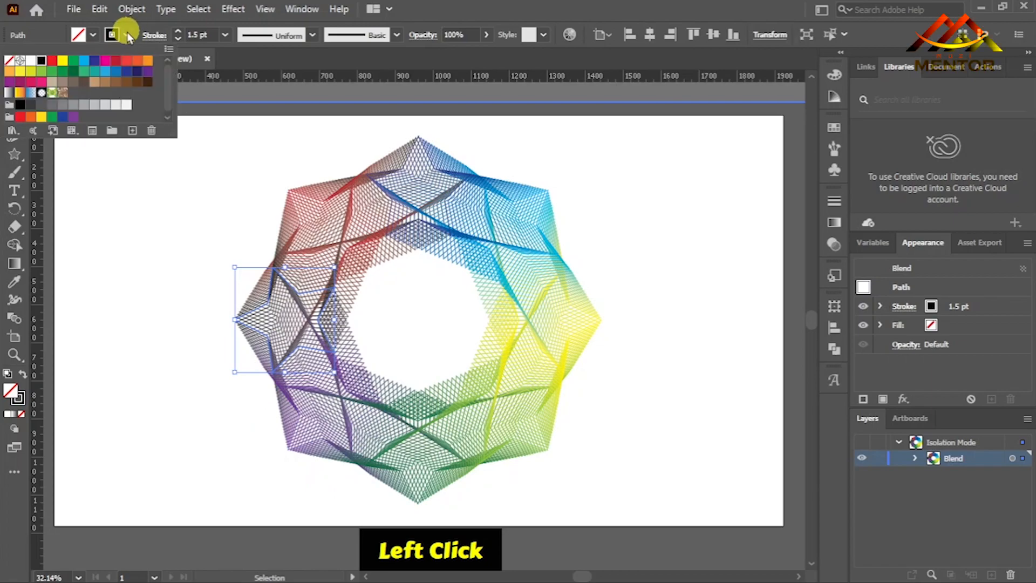
pyautogui.click(103, 62)
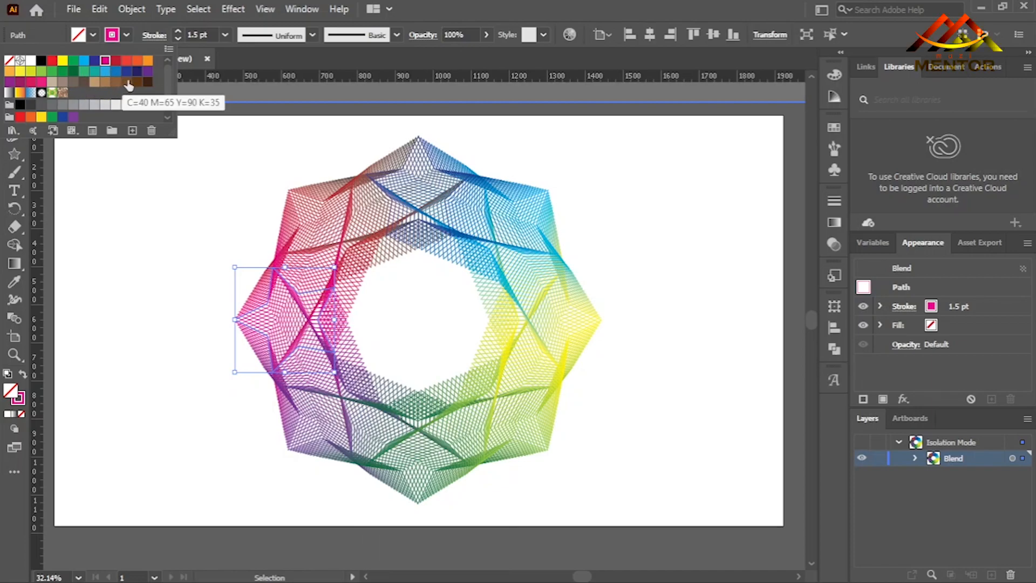
pyautogui.click(137, 62)
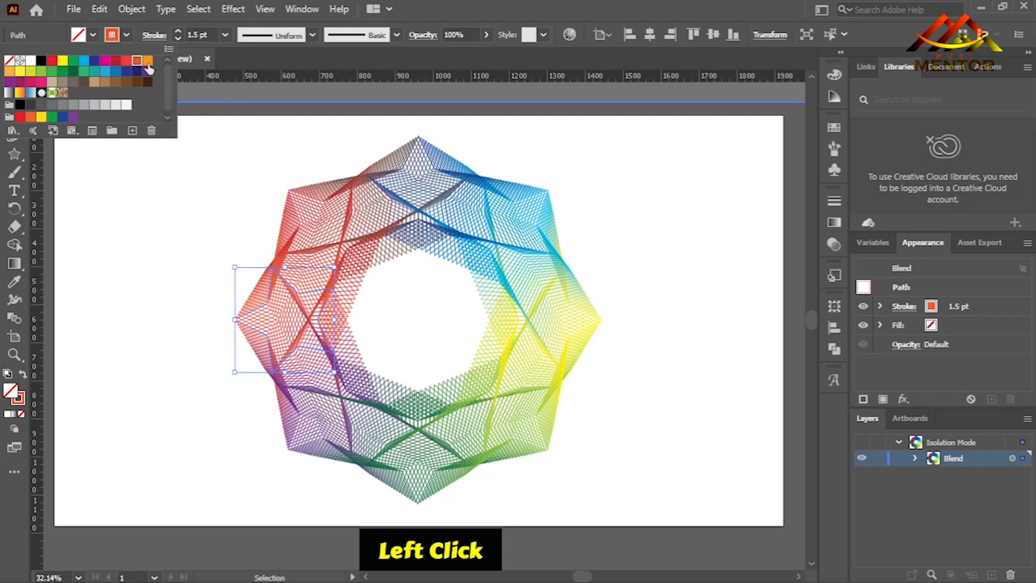
pyautogui.click(148, 61)
pyautogui.click(184, 279)
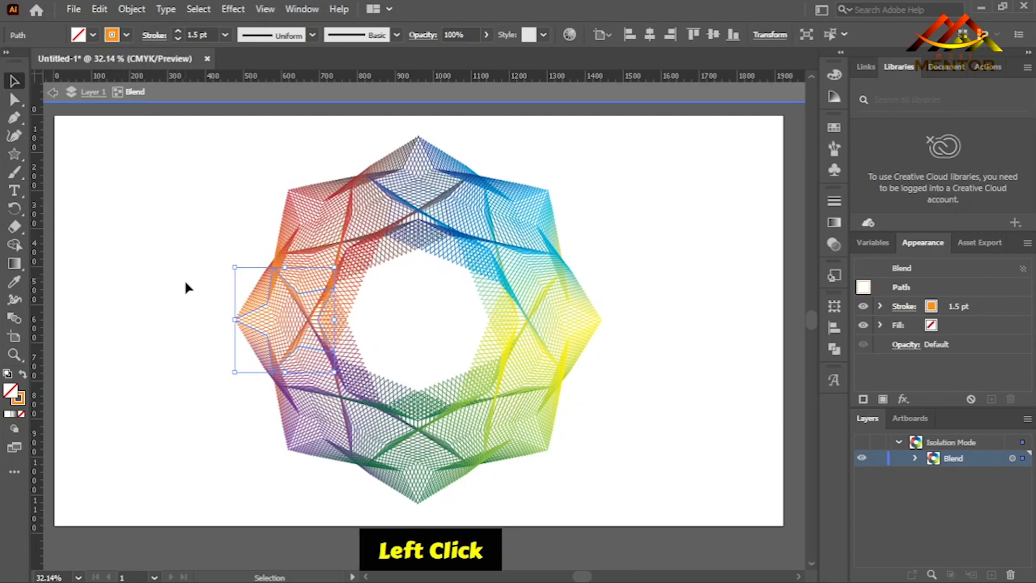
pyautogui.click(179, 355)
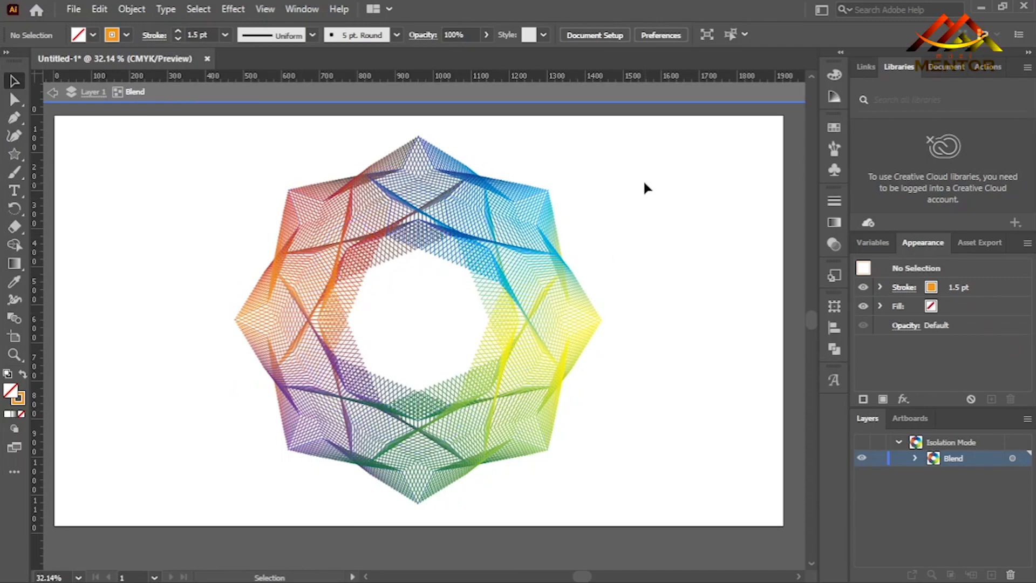
# Leave the blend deselected and exit its isolation mode.
pyautogui.moveTo(641, 147); pyautogui.dragTo(263, 447)
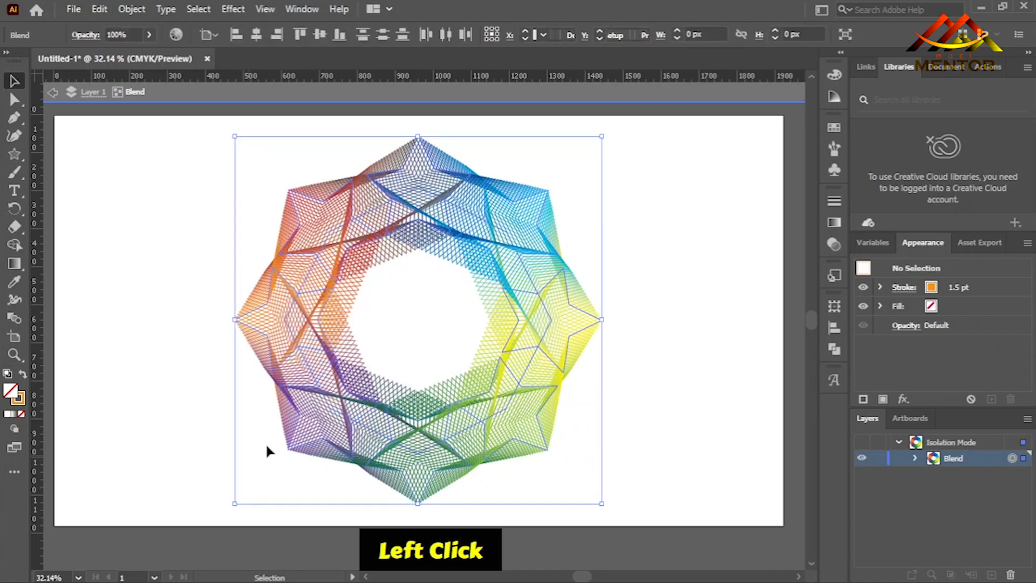
pyautogui.click(680, 312)
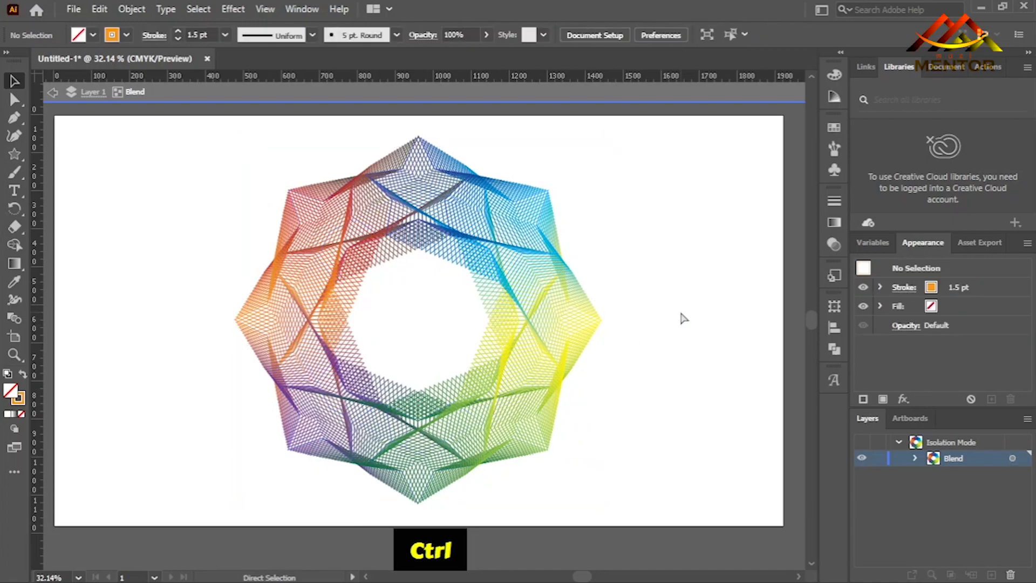
pyautogui.hotkey('ctrl', '0')
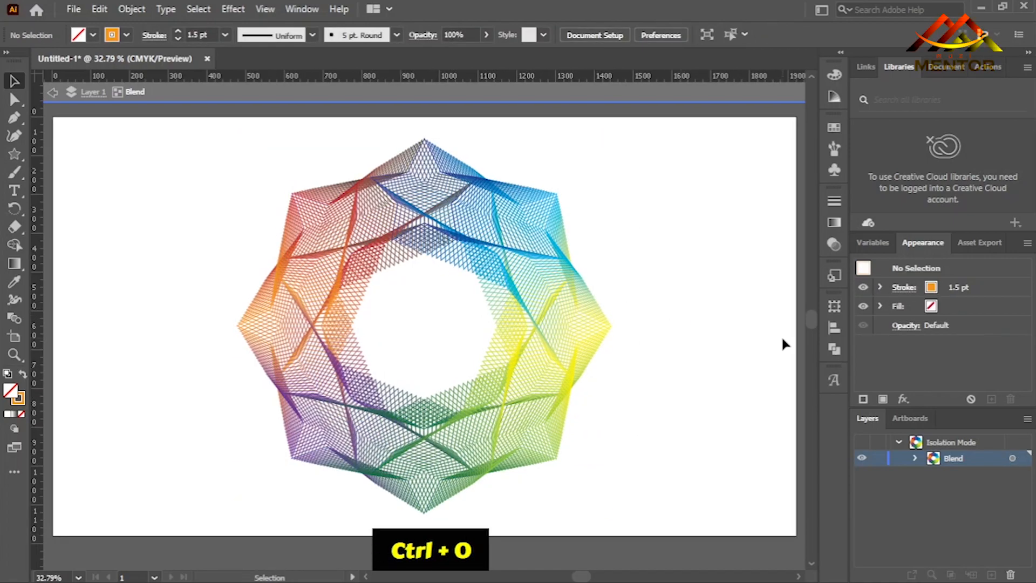
pyautogui.click(53, 94)
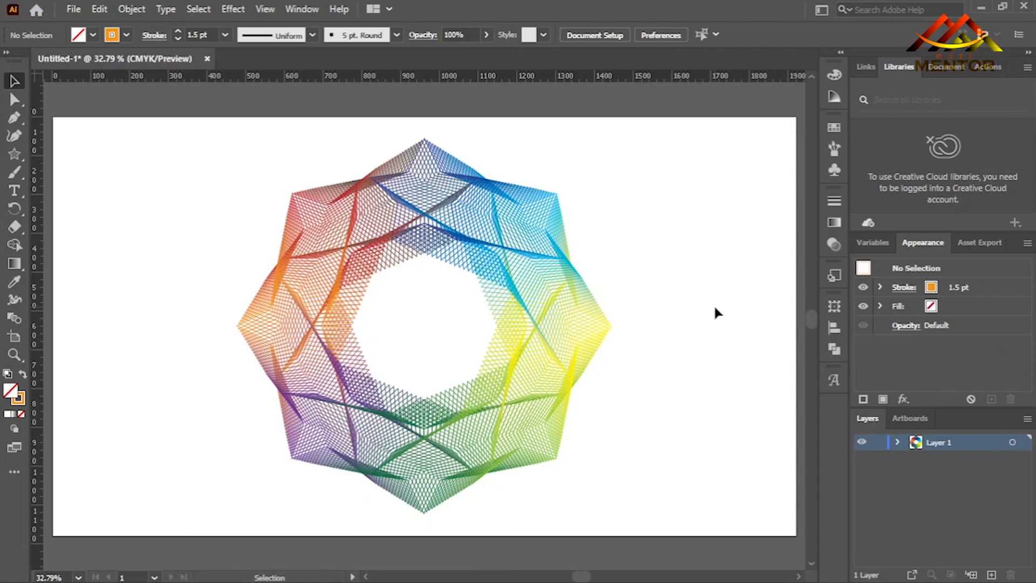
# Select the whole blend and rotate it 45° clockwise around its center.
pyautogui.moveTo(638, 144); pyautogui.dragTo(261, 454)
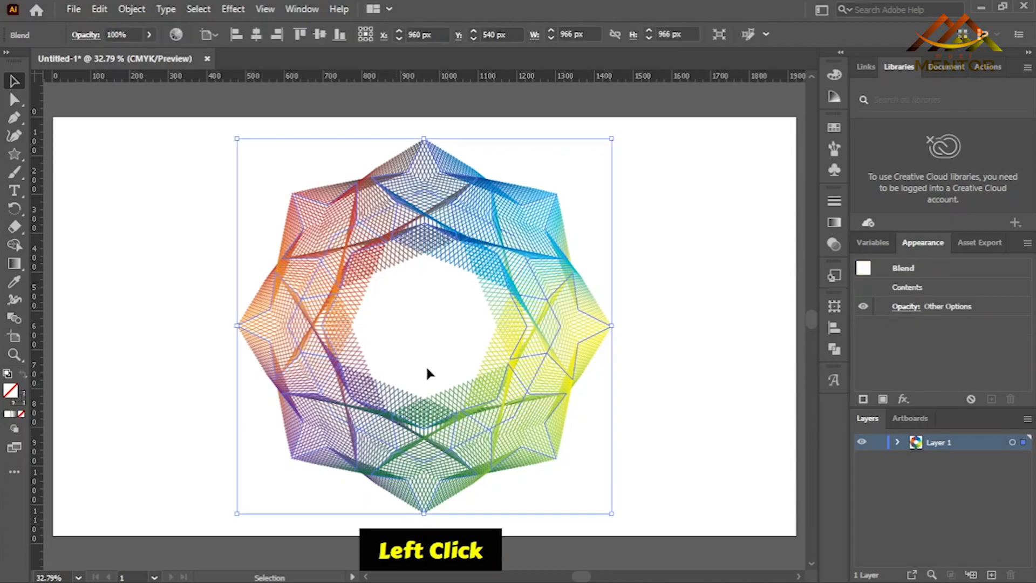
pyautogui.keyDown('shift'); pyautogui.click(617, 139); pyautogui.keyUp('shift')
pyautogui.moveTo(620, 141); pyautogui.dragTo(663, 258)
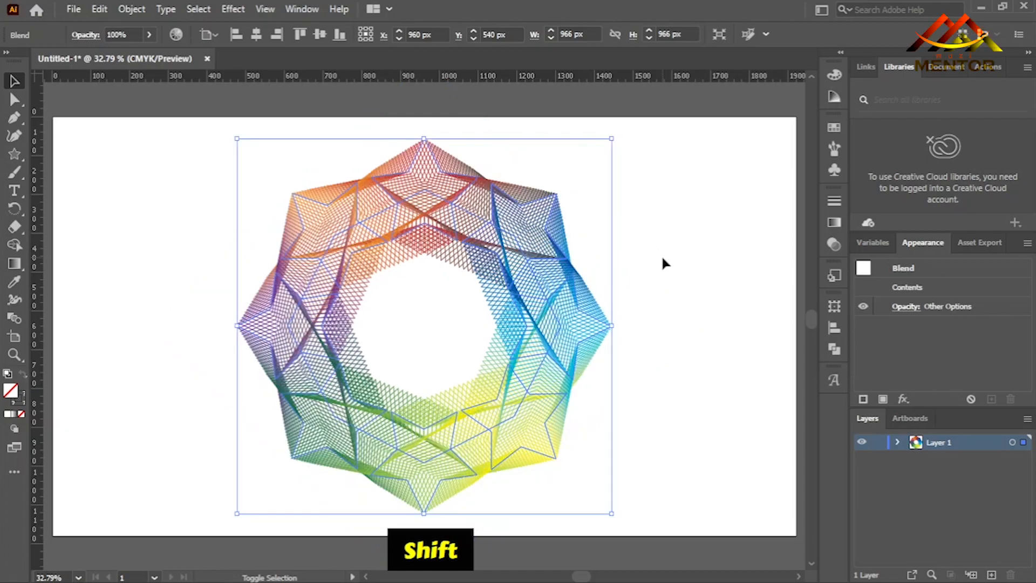